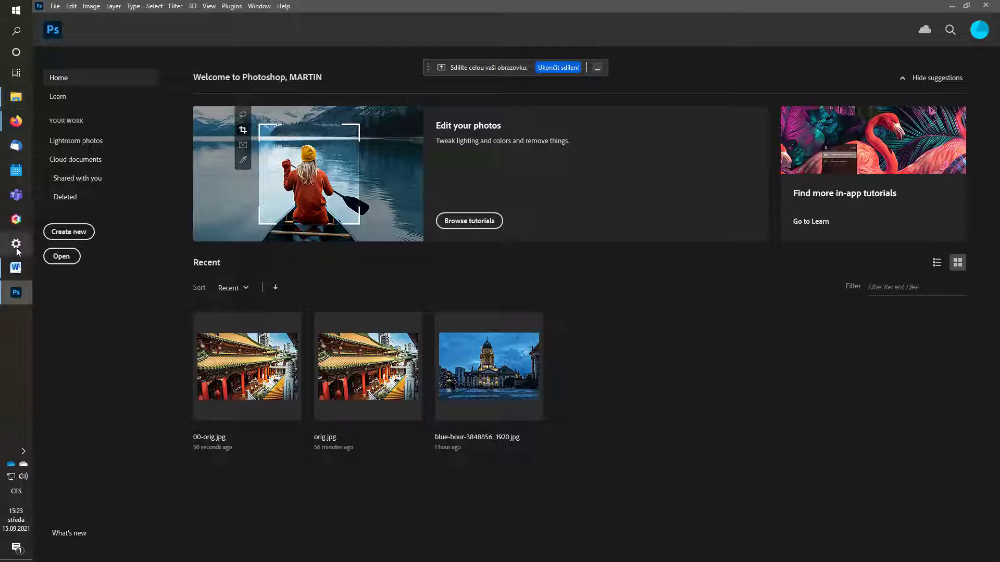
Step: Select step 2's crop-to-1:1 instruction in the Word assignment
left_click(16, 267)
left_click(431, 165)
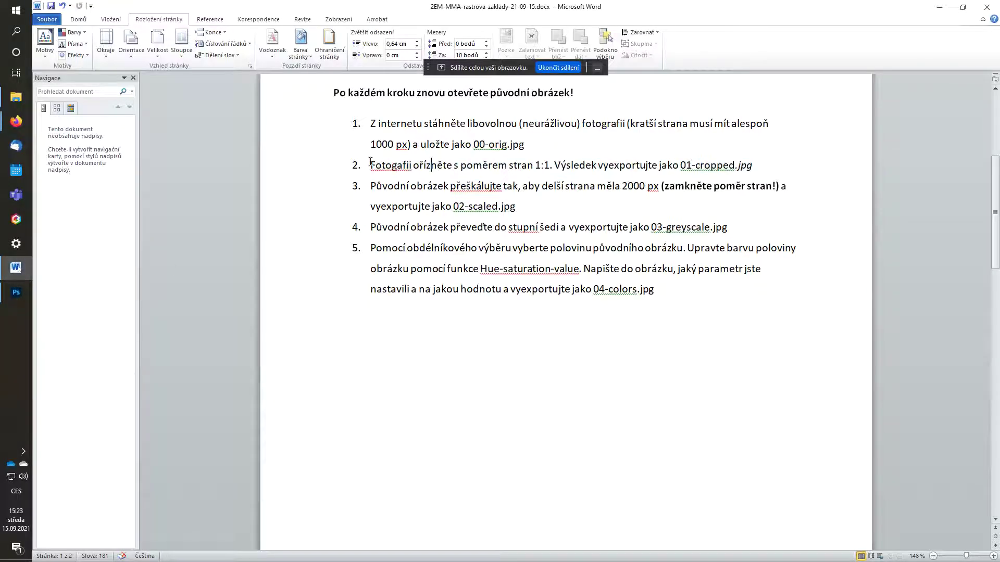
left_click_drag(372, 165, 750, 162)
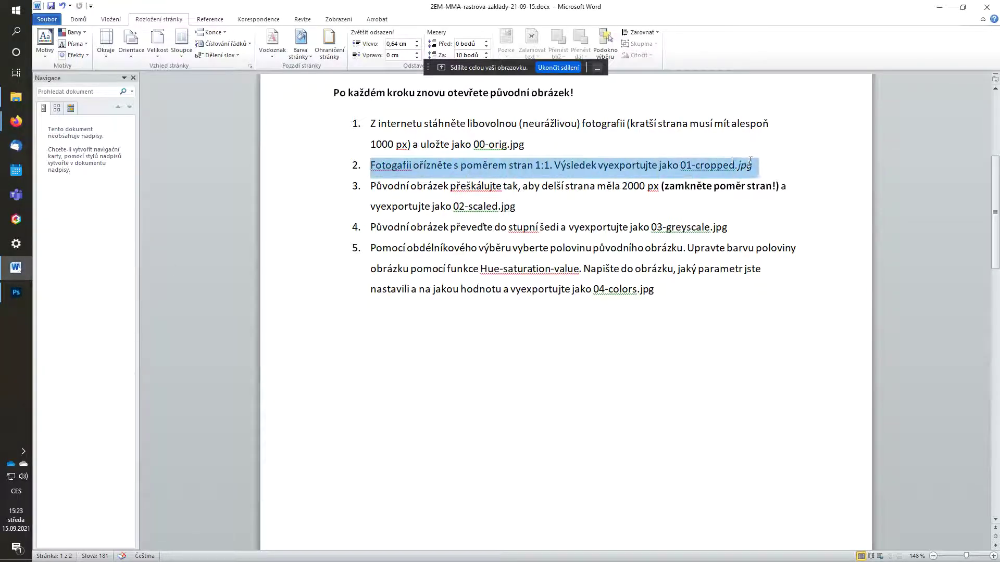
Step: Open 00-orig.jpg (1920 × 1280 px) from the základy folder in Photoshop
left_click(18, 101)
left_click_drag(492, 335, 96, 317)
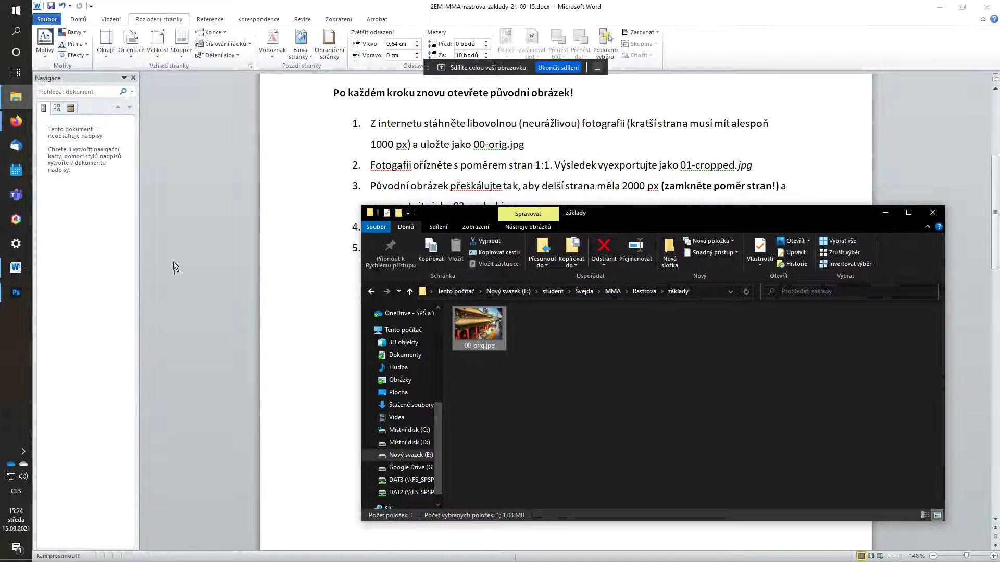
left_click_drag(96, 318, 509, 339)
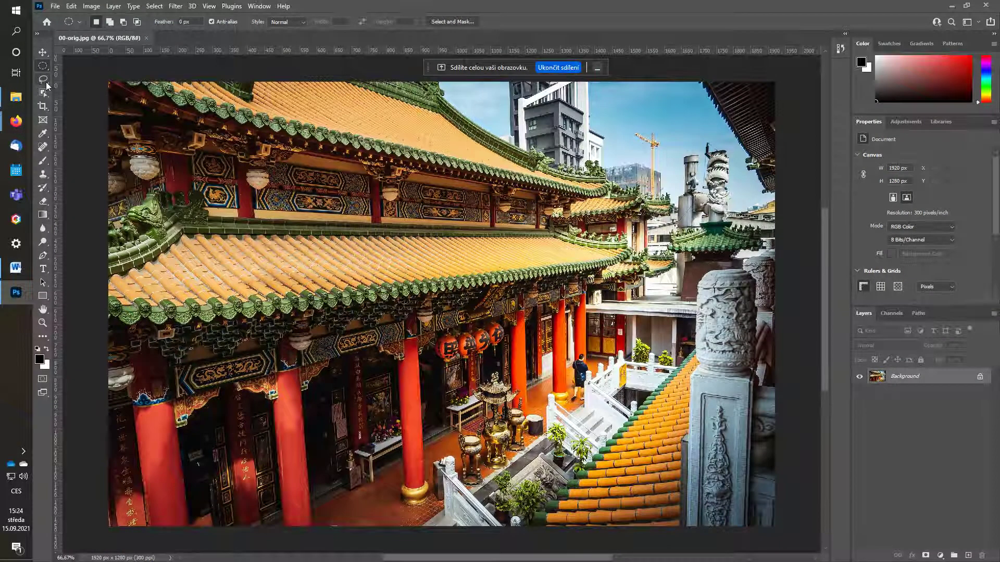
Step: Crop 00-orig.jpg with the Crop tool at ratio 1:1 to a 1074 × 1075 px square
left_click(46, 108)
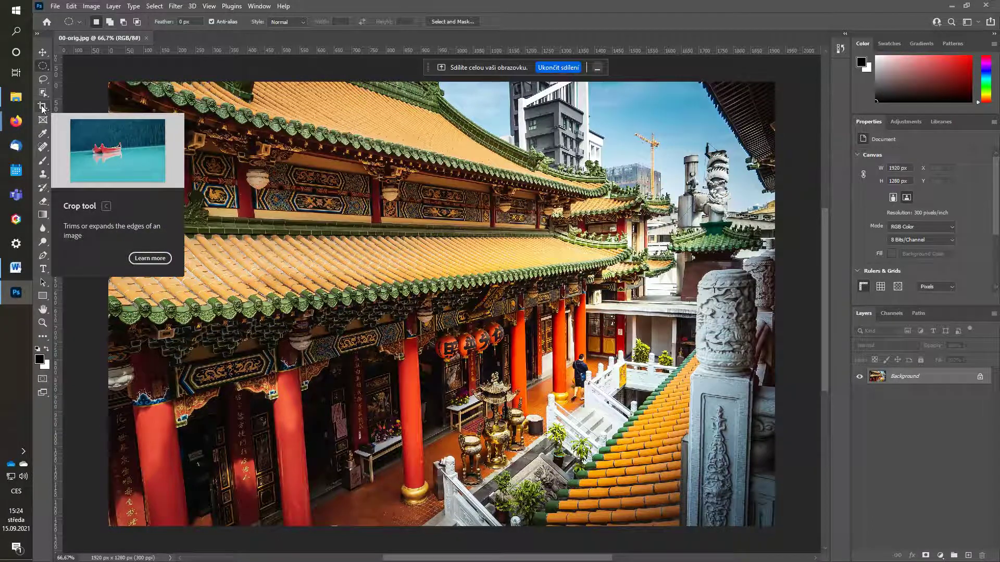
right_click(47, 110)
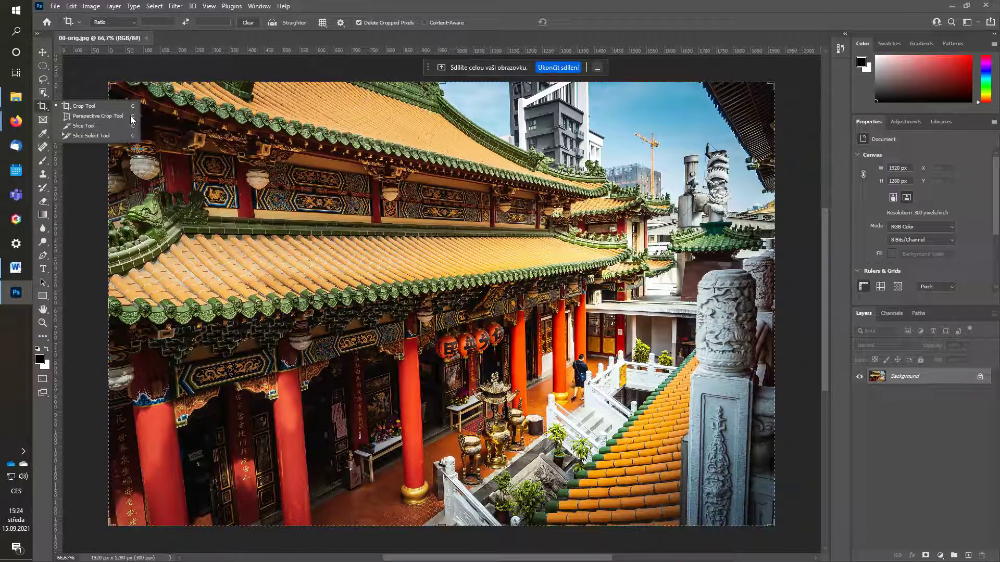
left_click(153, 117)
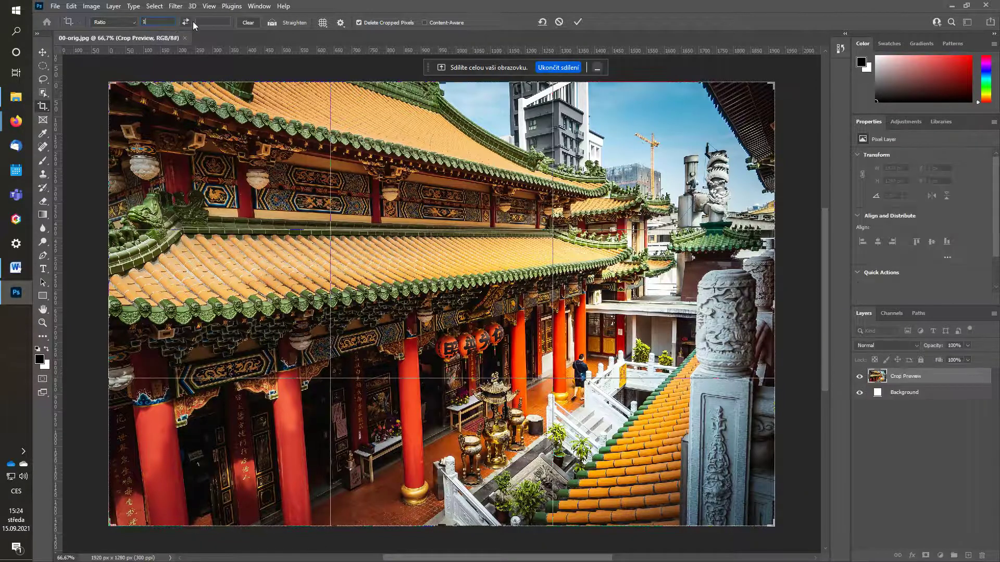
type("1")
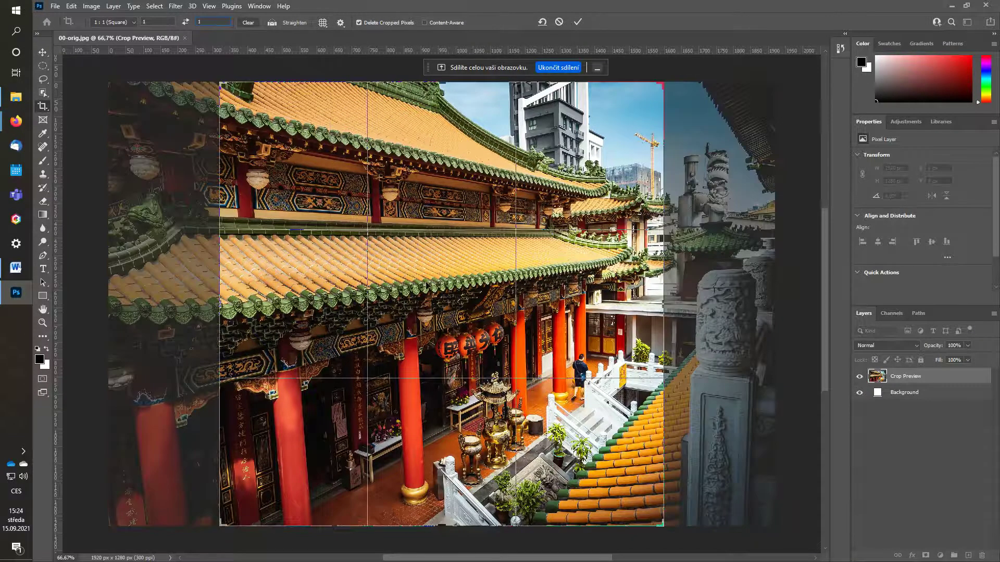
left_click_drag(220, 83, 313, 175)
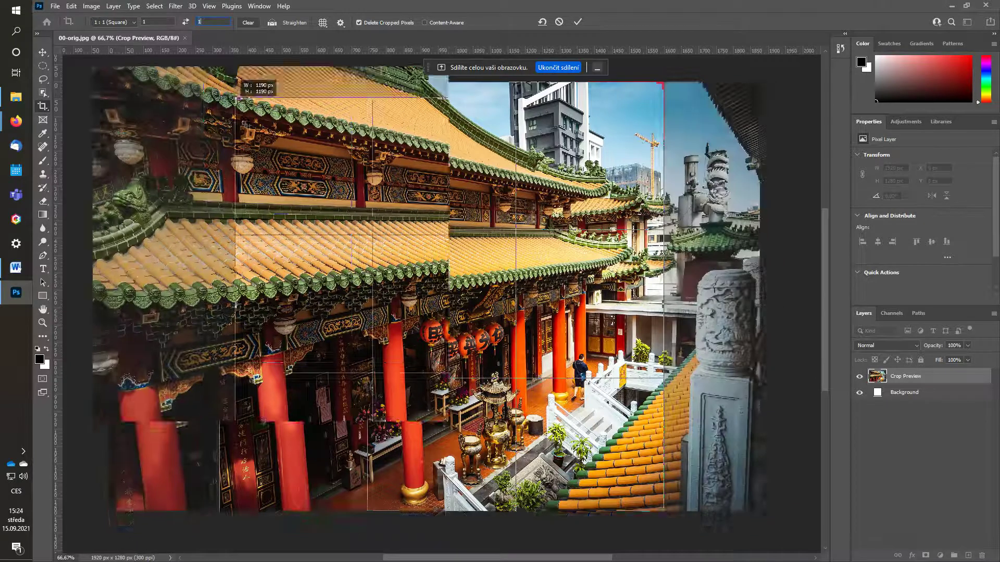
mouse_move(424, 261)
left_mouse_down()
mouse_move(403, 204)
mouse_move(630, 488)
left_mouse_up()
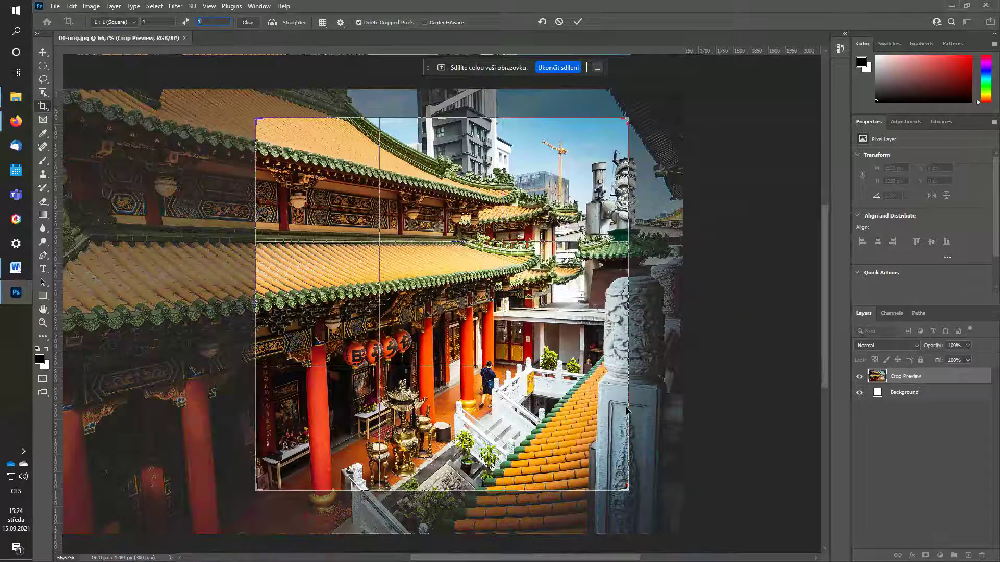
left_click(597, 68)
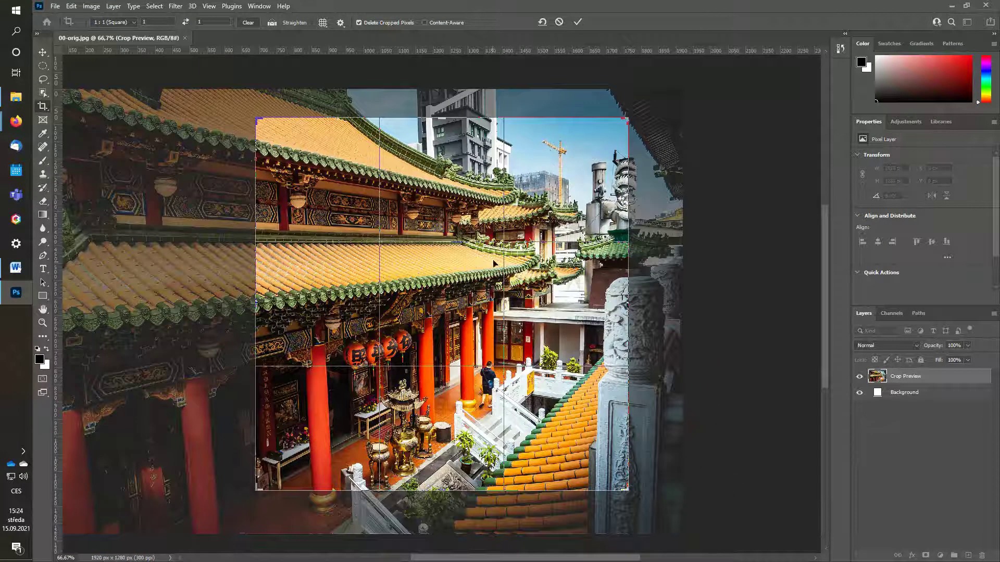
left_click(579, 21)
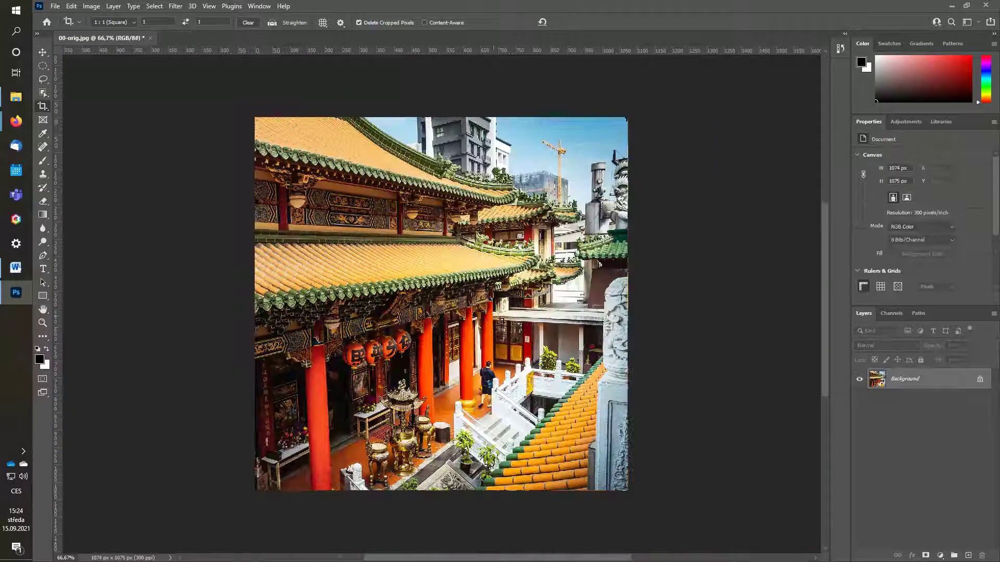
left_click(58, 7)
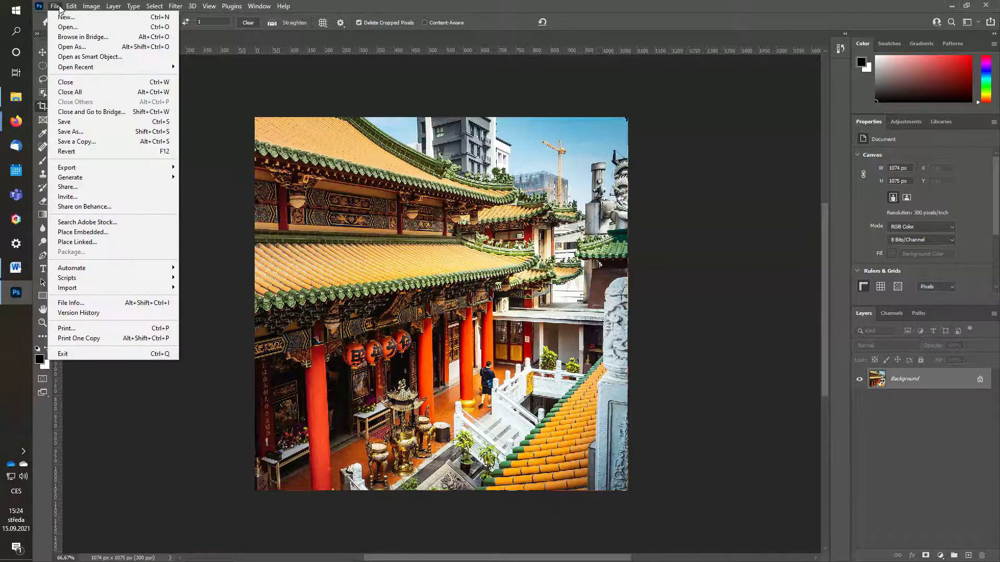
mouse_move(67, 167)
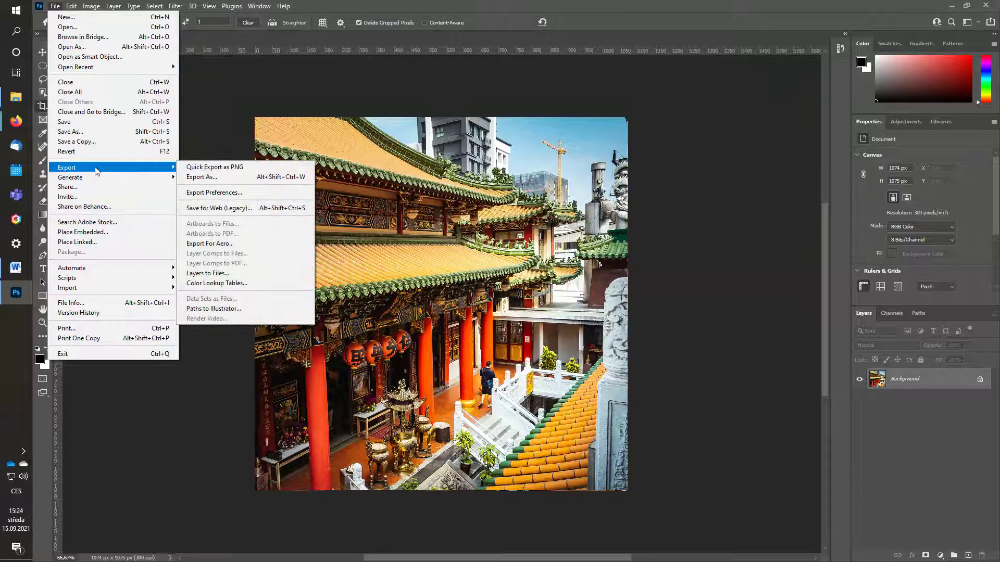
Step: Export the square crop as JPG 01-cropped.jpg in základy and close the document
left_click(227, 177)
left_click(744, 96)
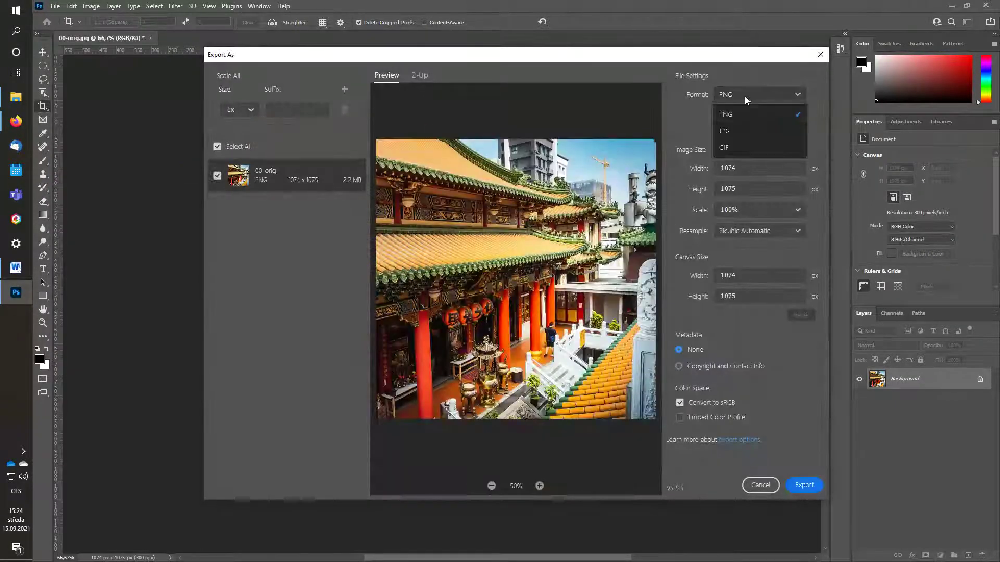
left_click(746, 131)
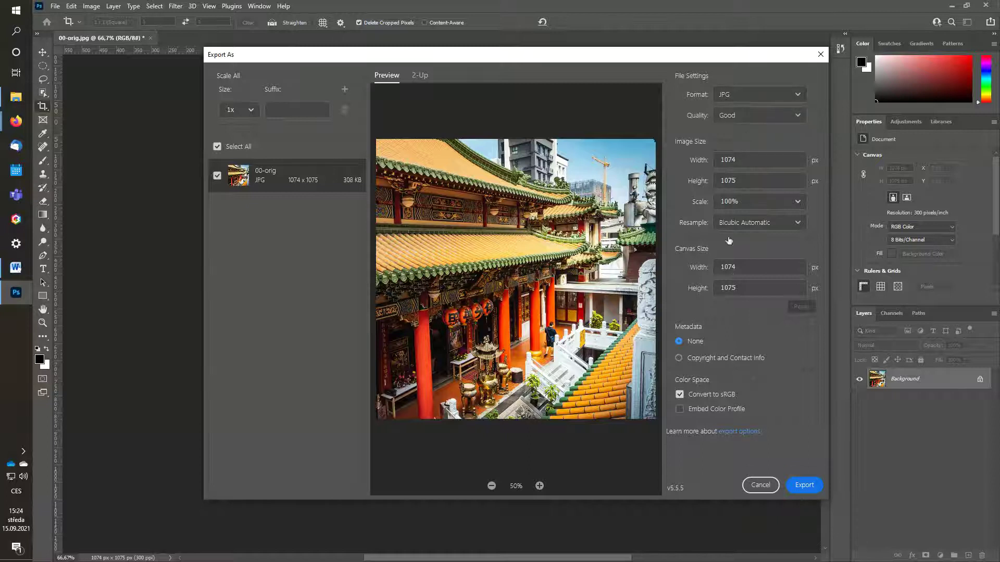
left_click(804, 485)
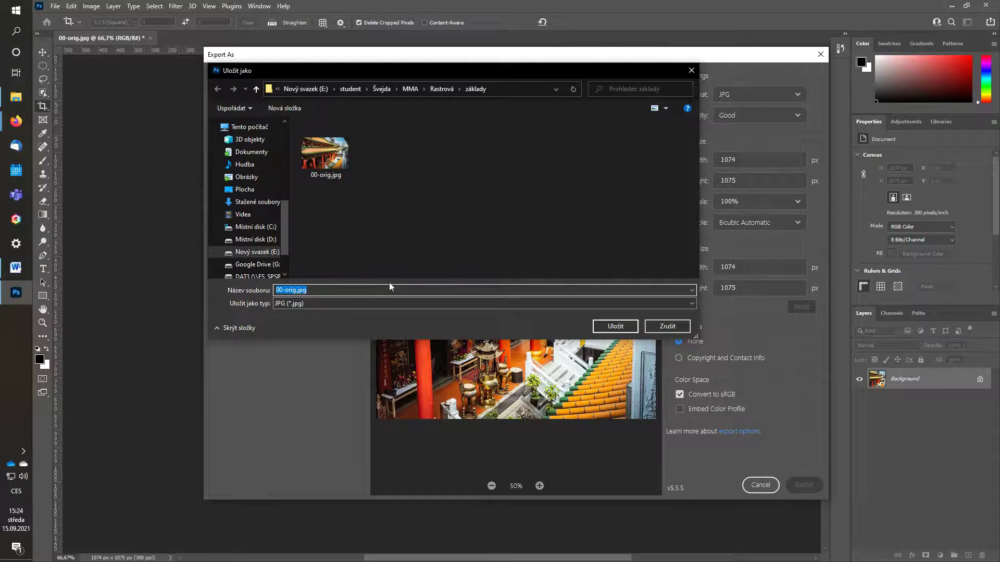
left_click(280, 291)
key("BackSpace")
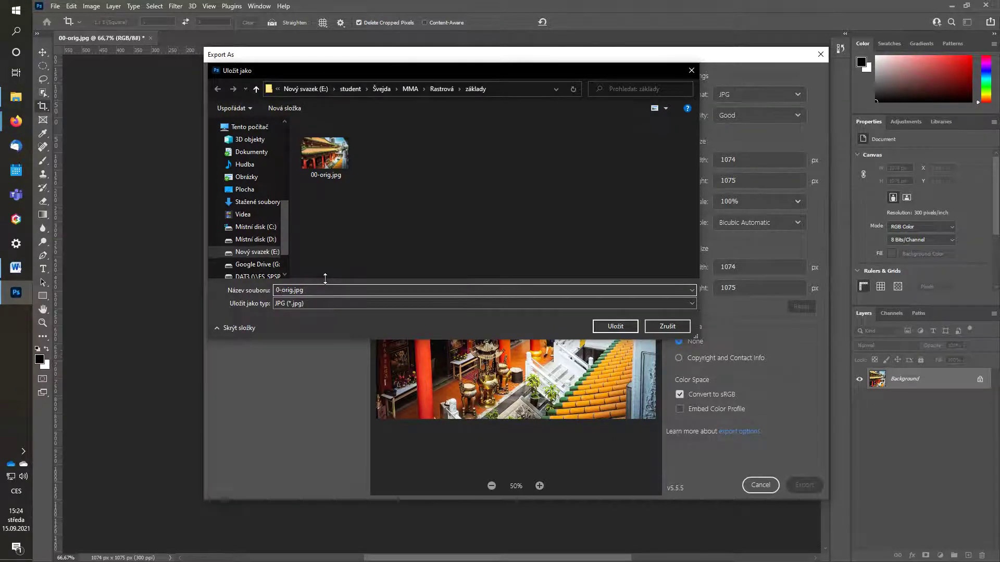
type("1")
key("Delete")
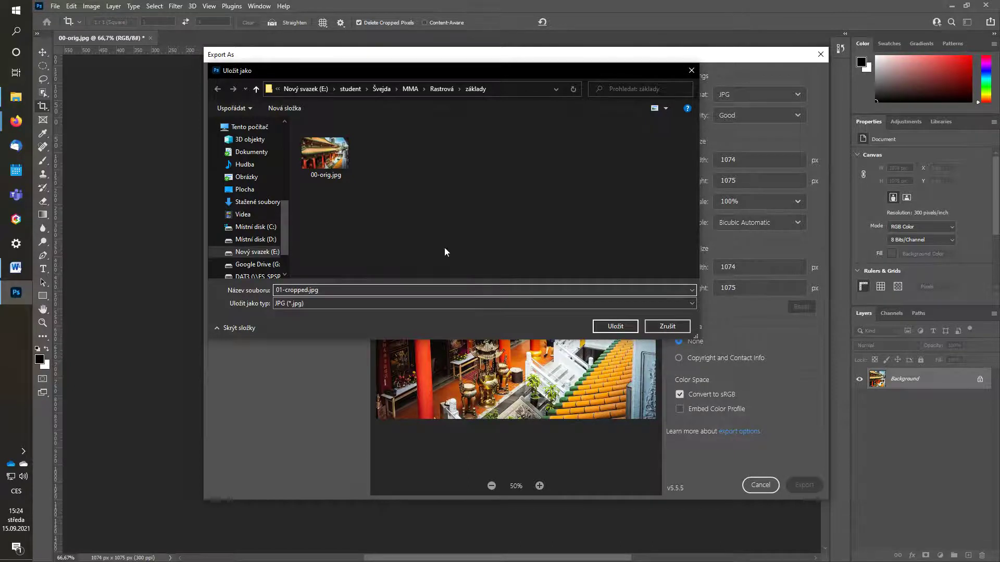
left_click(615, 326)
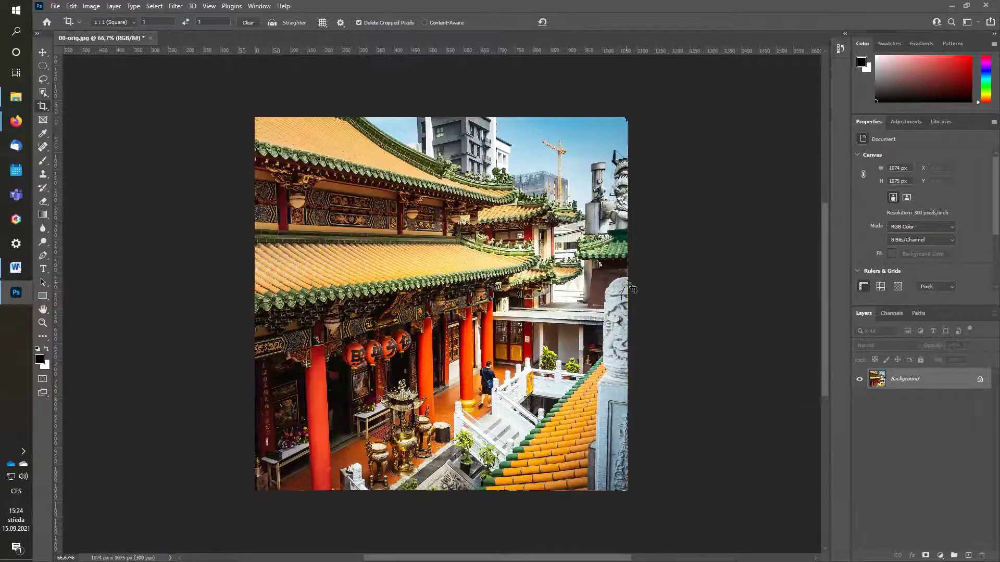
left_click(150, 38)
Step: Discard the crop unsaved and select step 3's rescale-to-2000 px instruction in Word
left_click(507, 212)
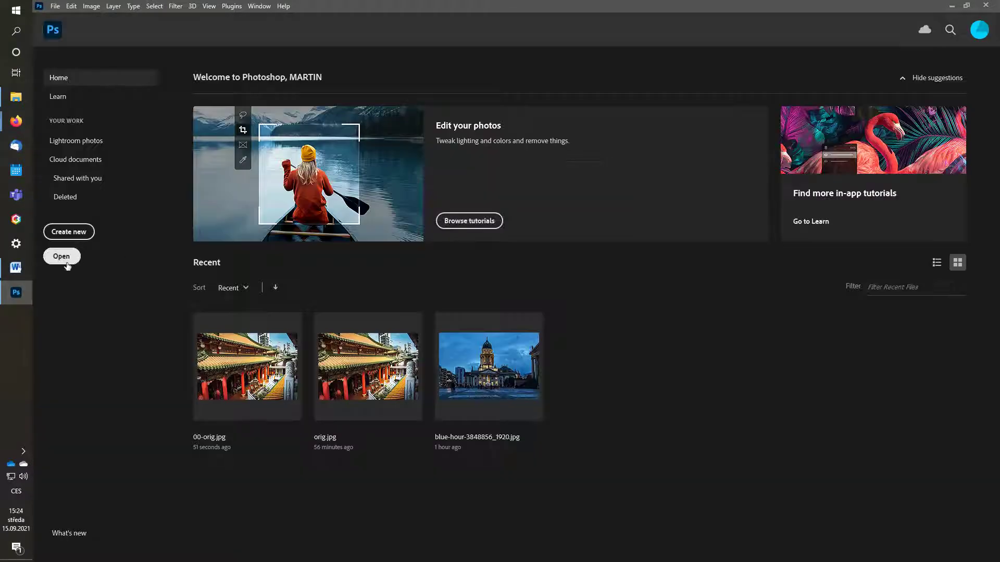
left_click(15, 267)
left_click(415, 186)
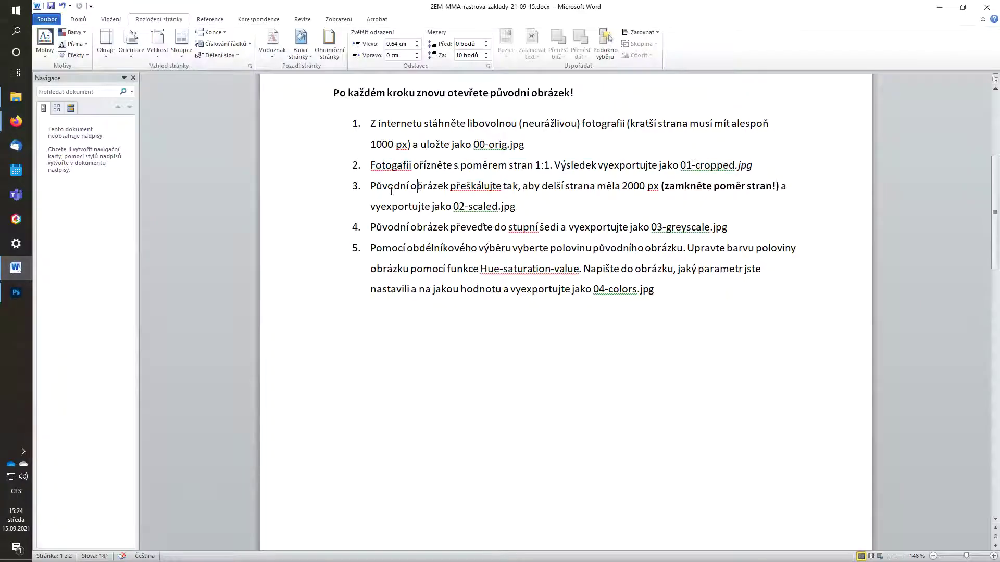
left_click_drag(370, 188, 538, 206)
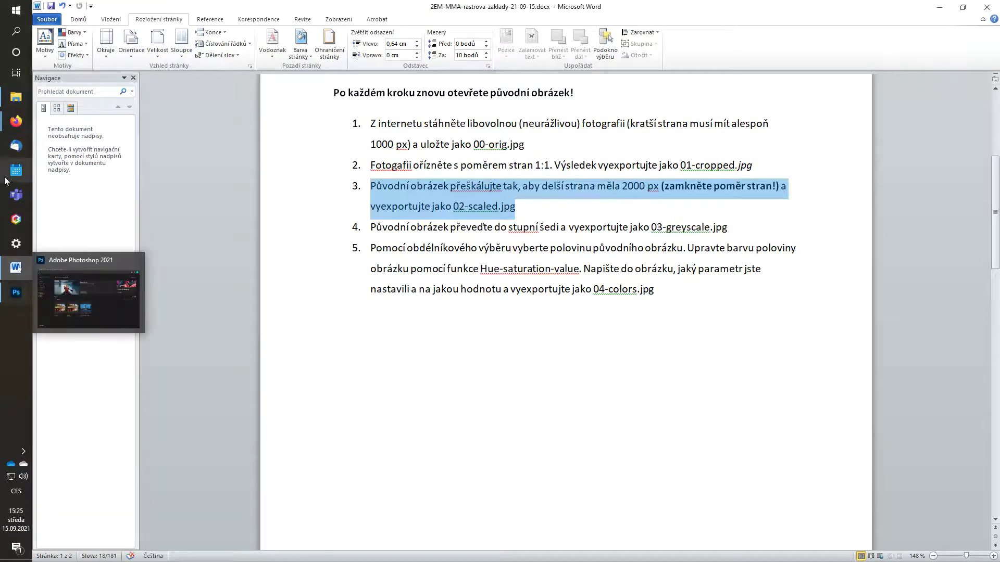
Step: Reopen 00-orig.jpg in Photoshop by dragging it from File Explorer
left_click(5, 102)
mouse_move(16, 292)
left_click(498, 357)
mouse_move(498, 356)
left_mouse_down()
mouse_move(16, 302)
mouse_move(348, 267)
left_mouse_up()
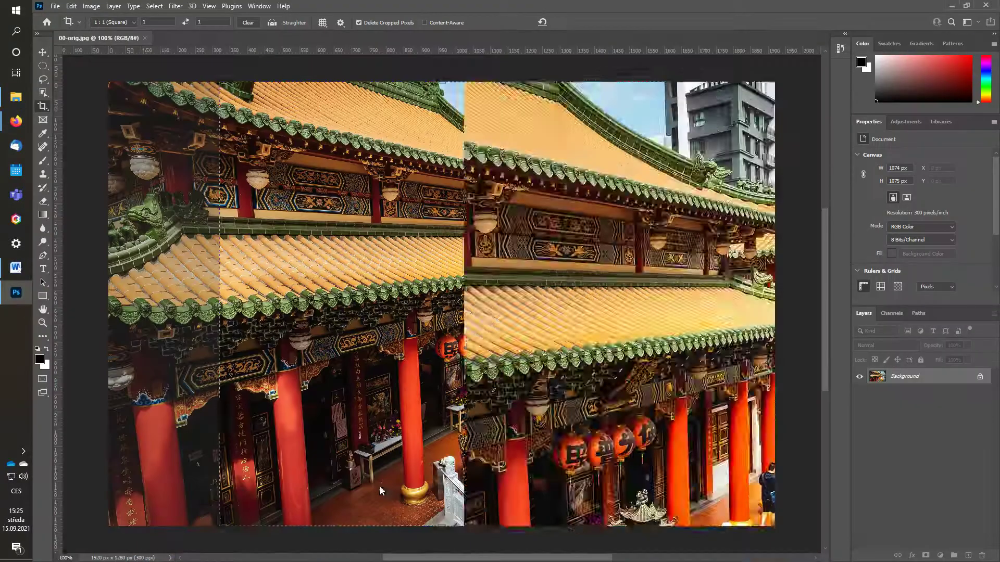
Step: In Export As, set the image width to 2000 px (2000 × 1333)
left_click(61, 9)
mouse_move(67, 167)
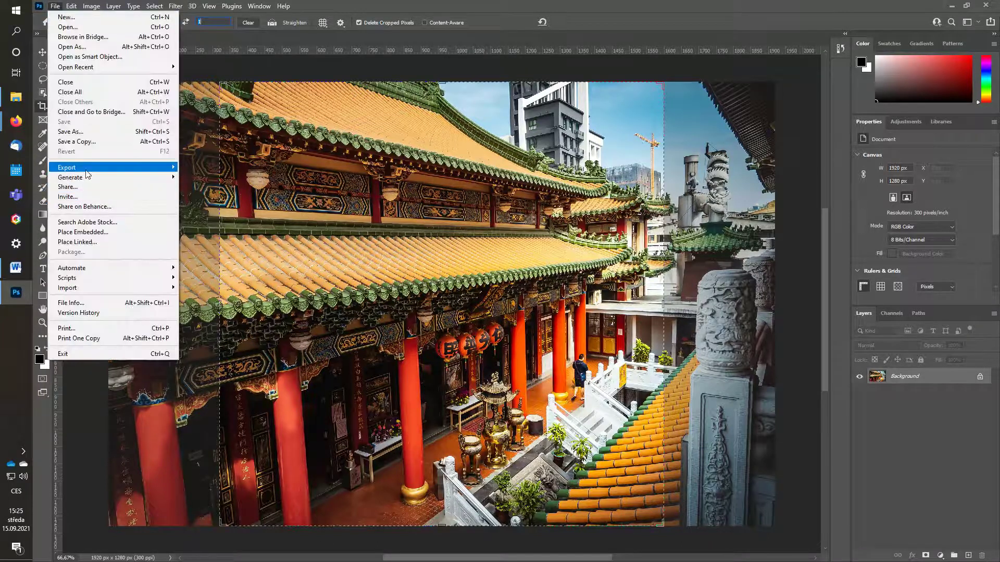
left_click(209, 177)
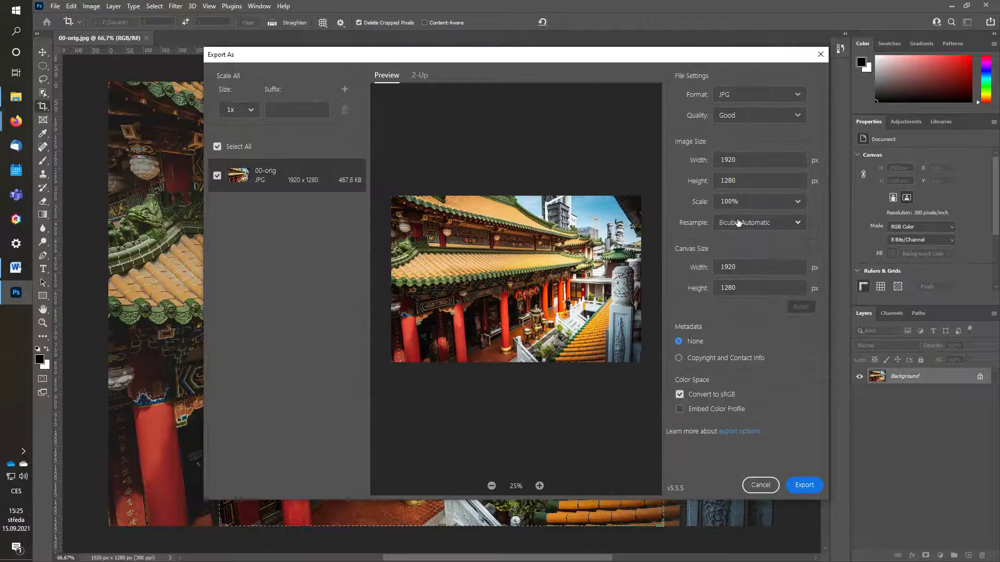
left_click(709, 160)
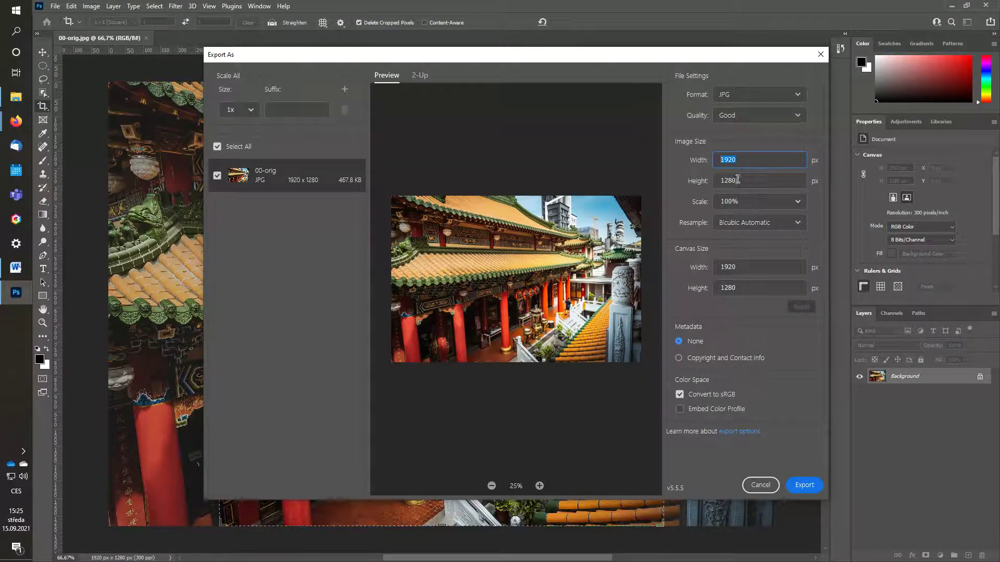
type("200")
key("Tab")
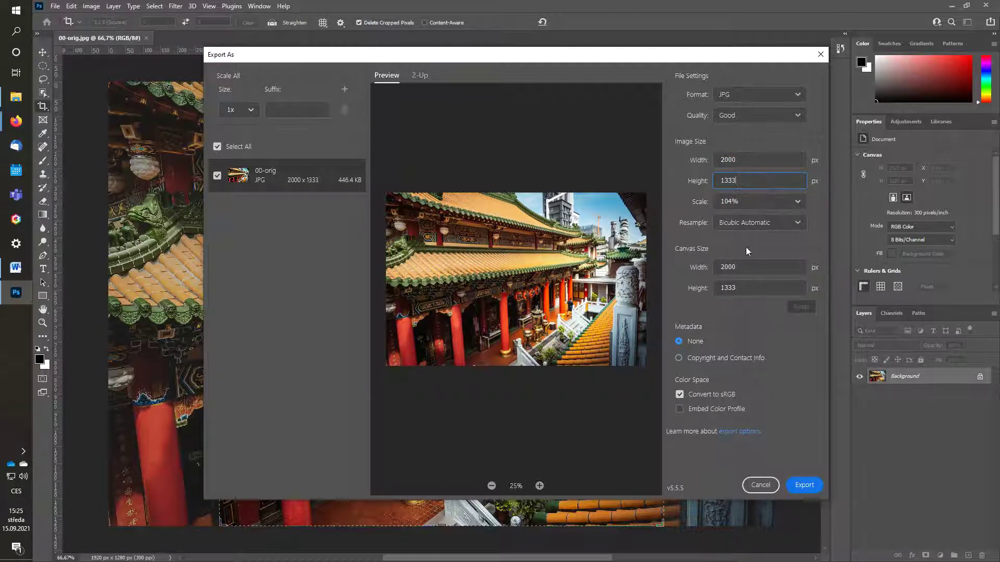
Step: Save the scaled JPG export as 00-scaled.jpg in the základy folder
left_click(804, 484)
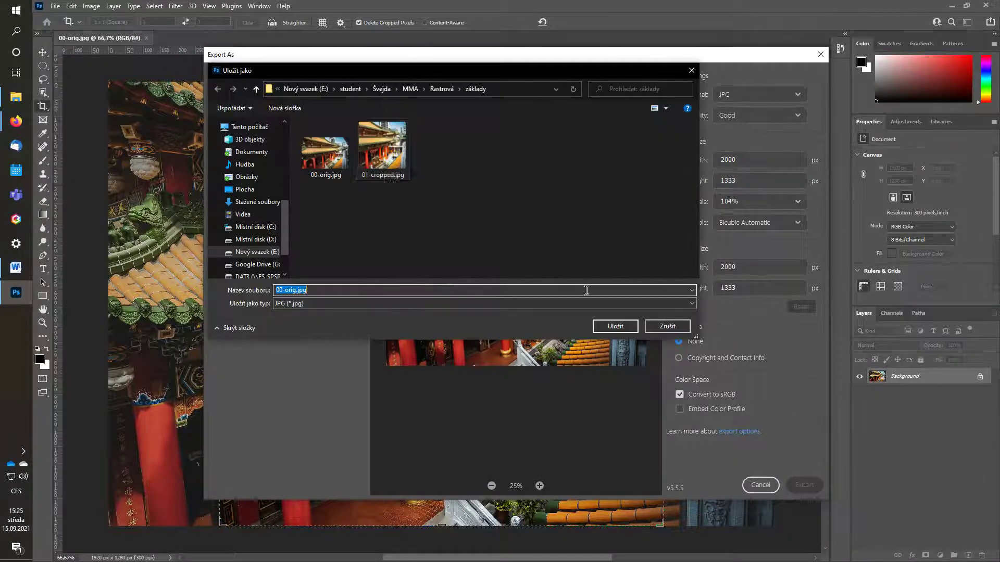
left_click(285, 290)
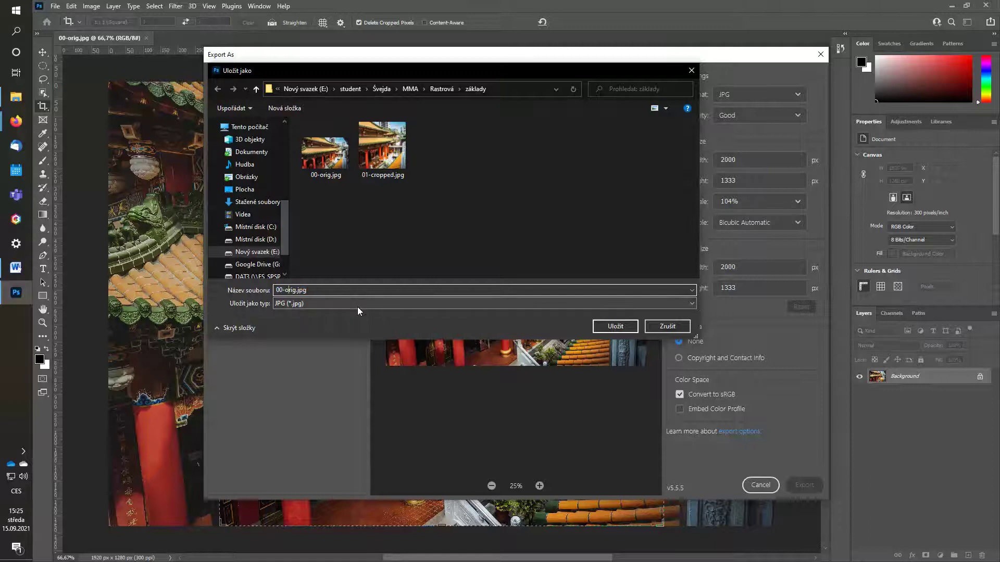
key("Delete")
key("Delete")
key("Delete")
type("scaled")
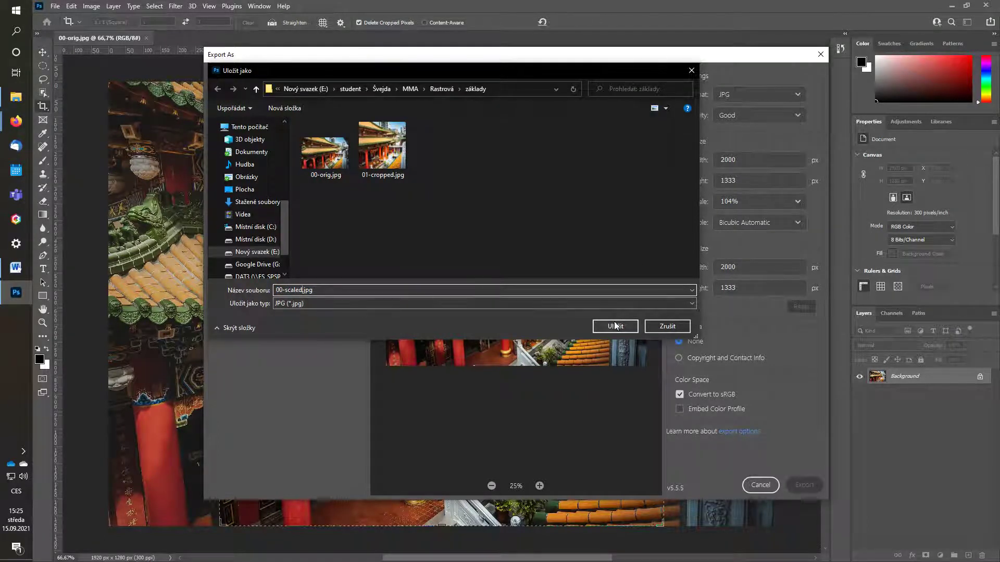
left_click(615, 326)
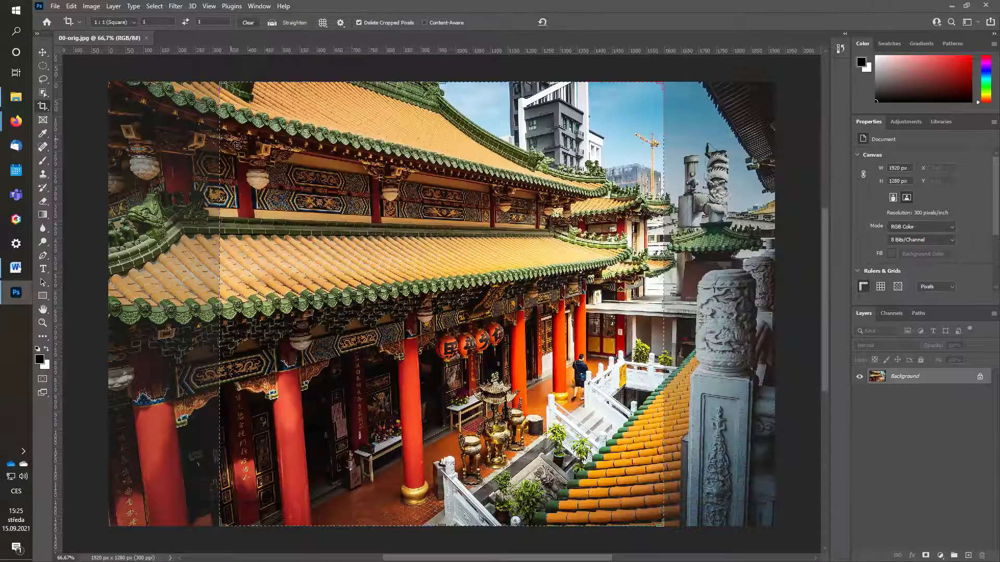
Step: Select task 4's greyscale instruction in Word, then close 00-orig.jpg in Photoshop
left_click(15, 267)
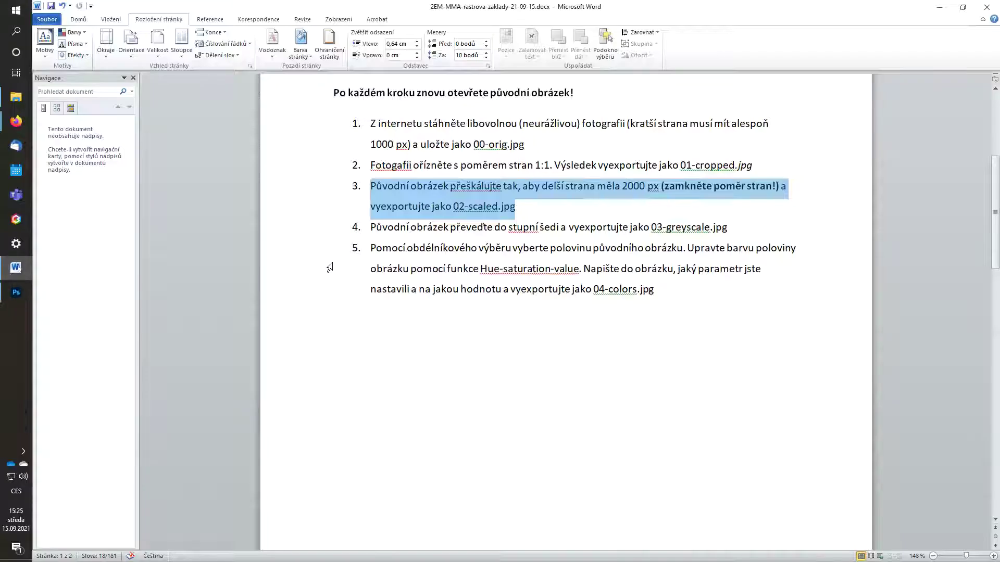
left_click(470, 206)
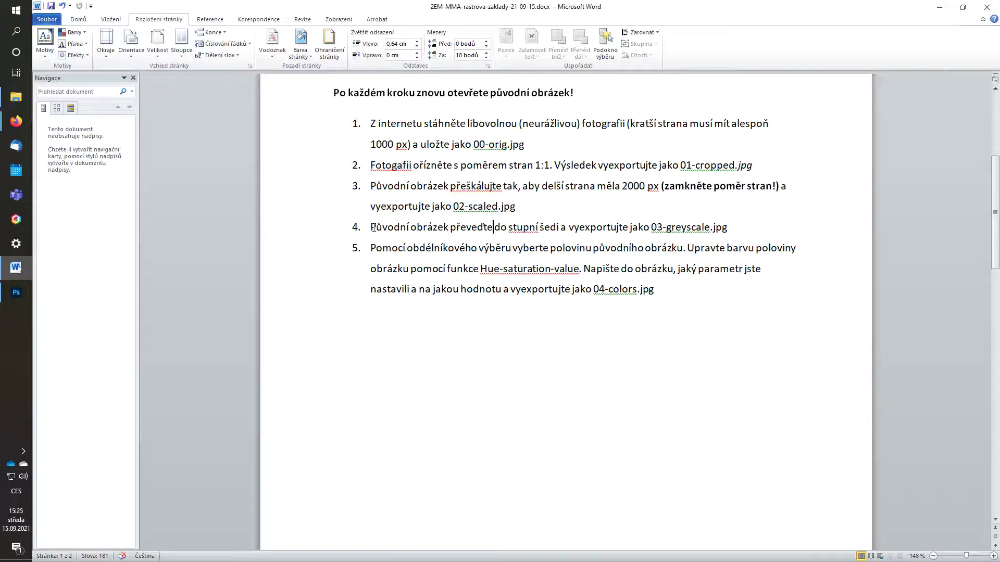
left_click_drag(374, 228, 728, 229)
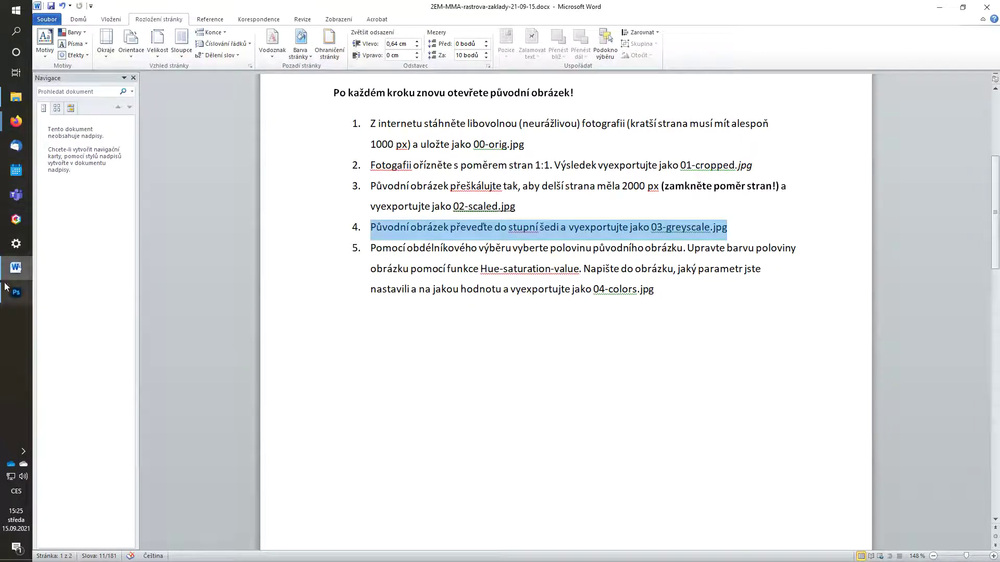
left_click(12, 300)
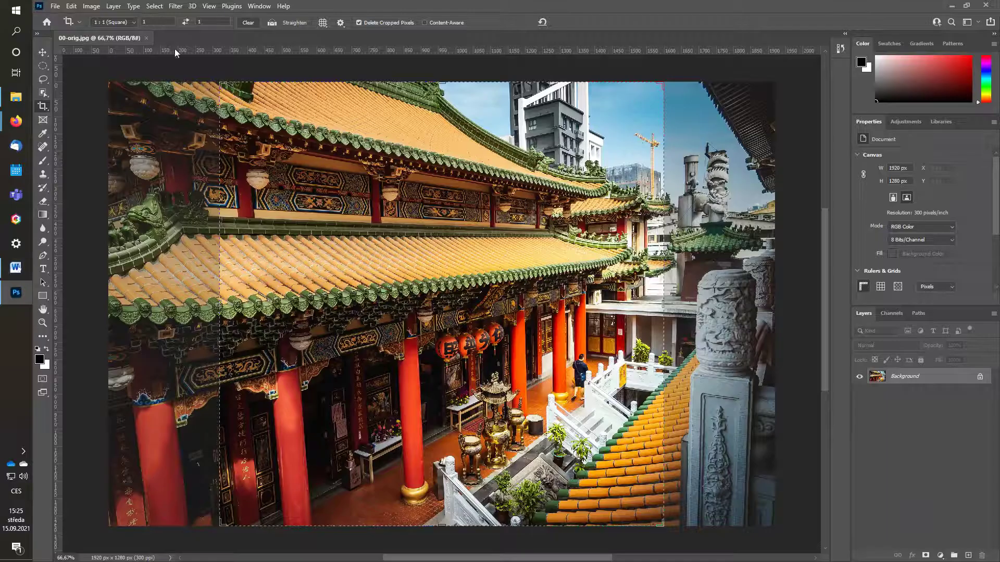
left_click(147, 39)
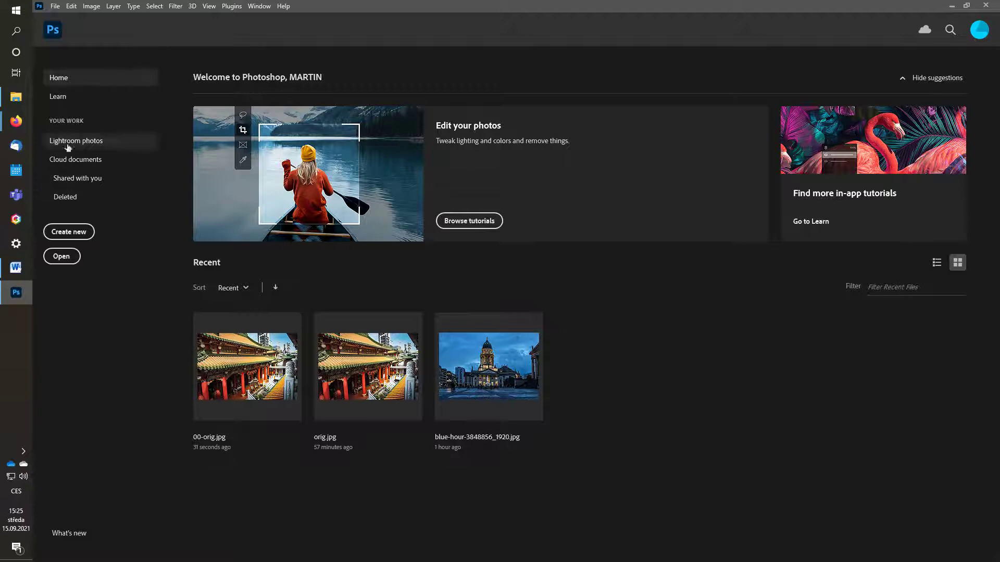
Step: Drag 00-orig.jpg from the základy folder into Photoshop to reopen it
left_click(15, 97)
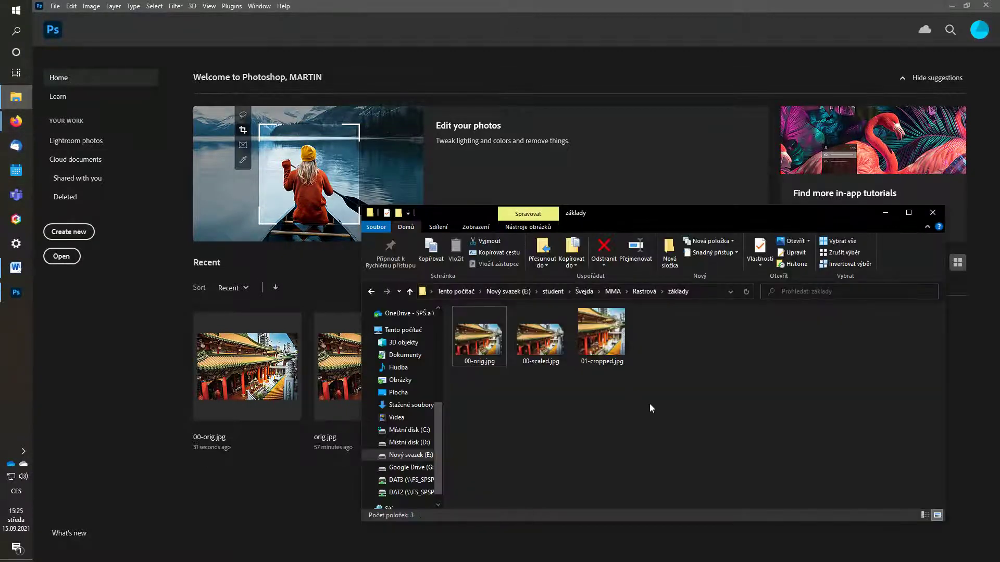
left_click_drag(478, 336, 430, 138)
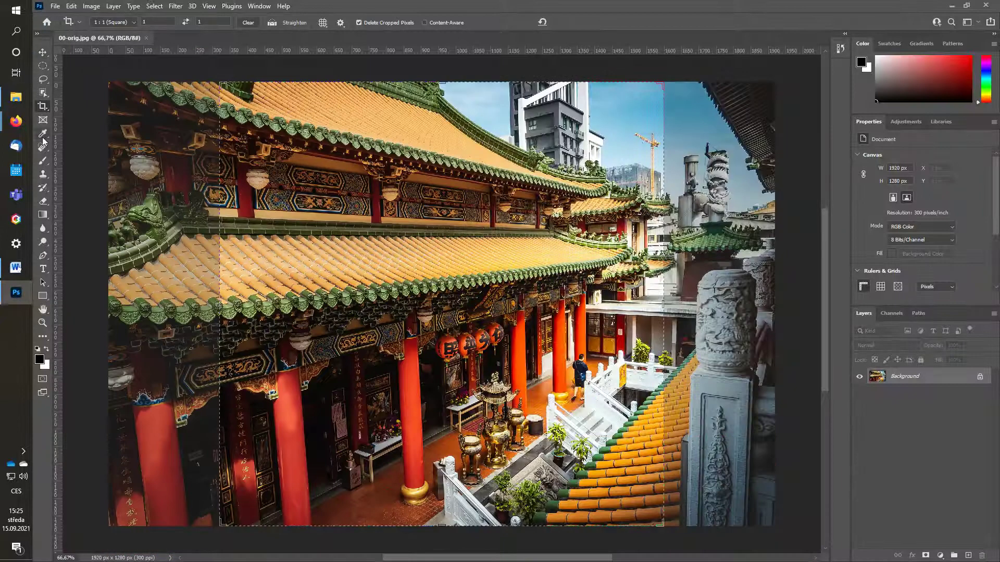
left_click(72, 6)
mouse_move(90, 6)
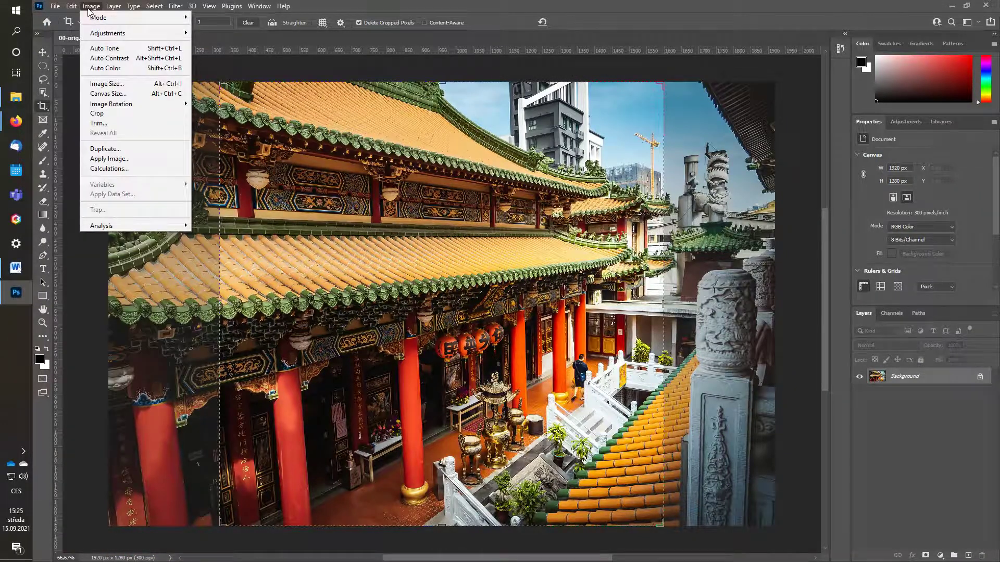
mouse_move(107, 33)
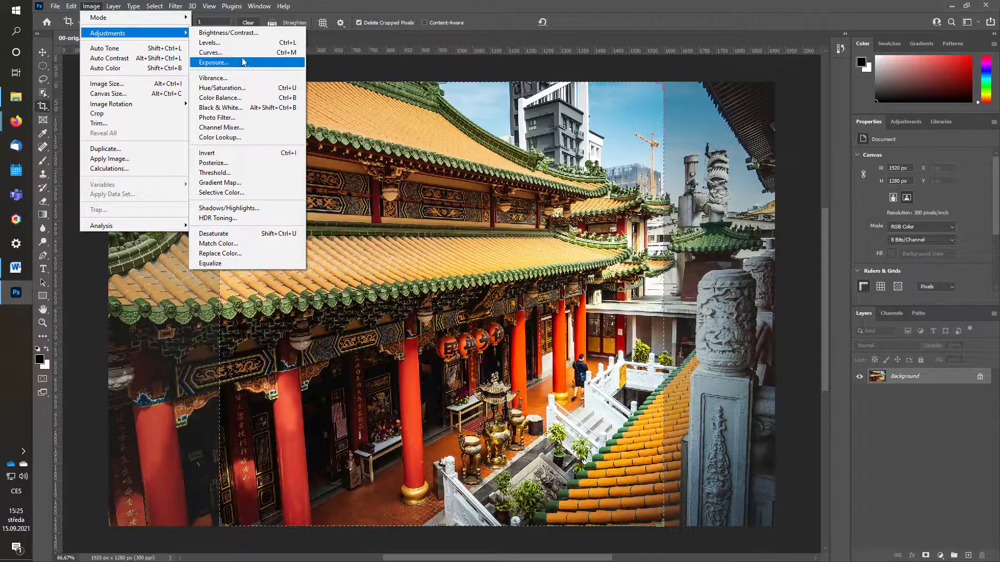
Step: Desaturate the photo to greyscale and start a JPG Export As
left_click(299, 238)
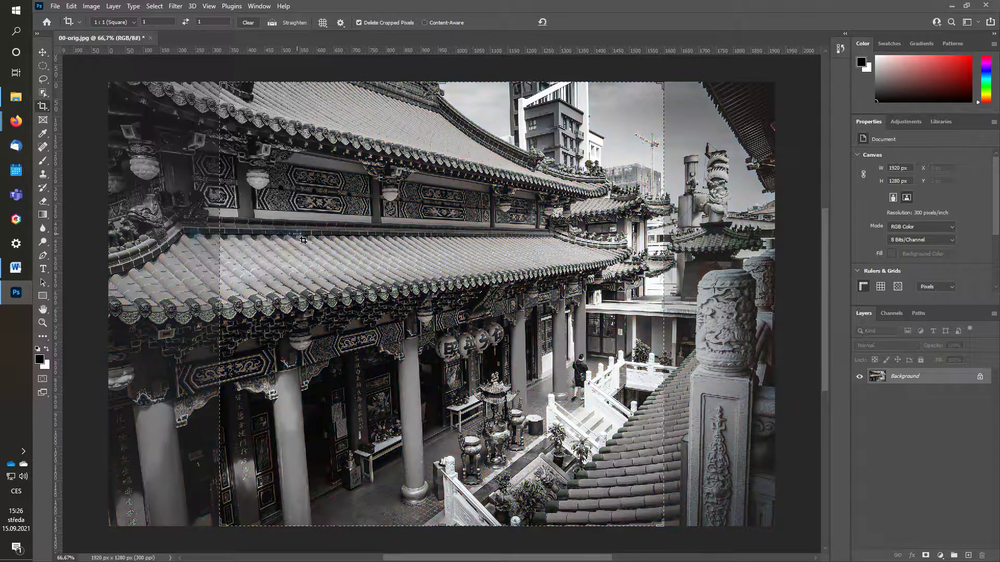
left_click(55, 6)
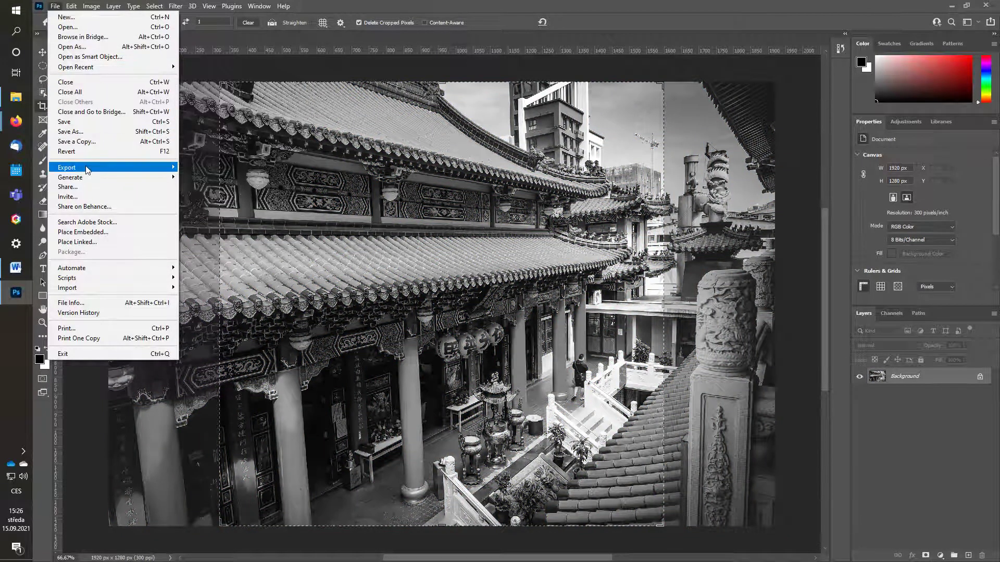
mouse_move(67, 168)
left_click(223, 178)
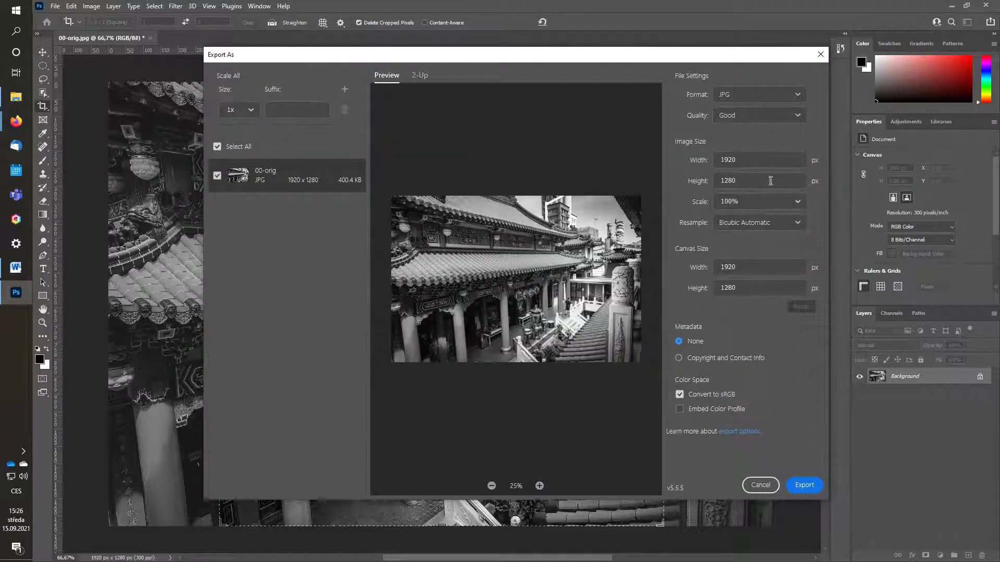
left_click(804, 485)
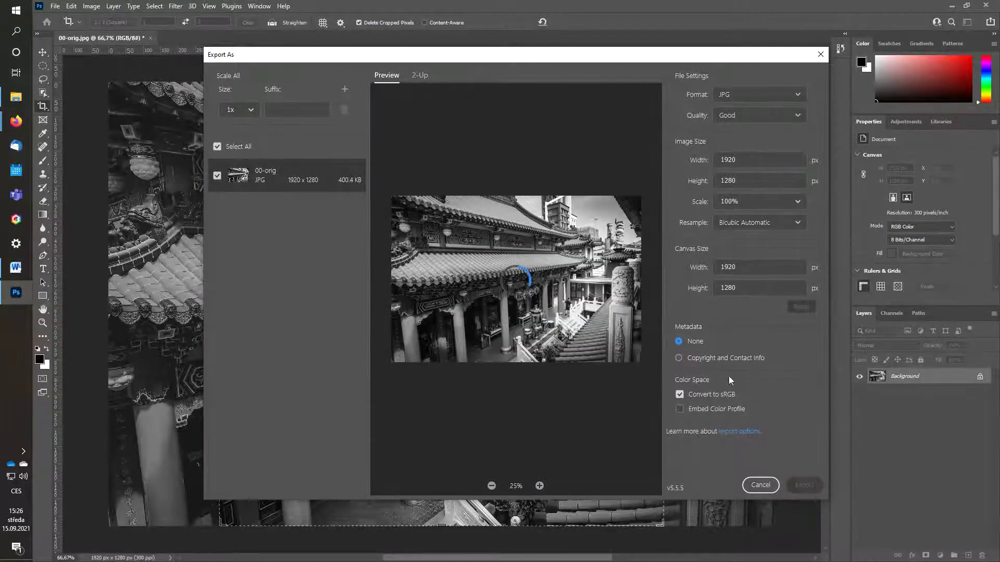
Step: Save the export as 03-desaturated.jpg and close the photo without saving changes
left_click(283, 291)
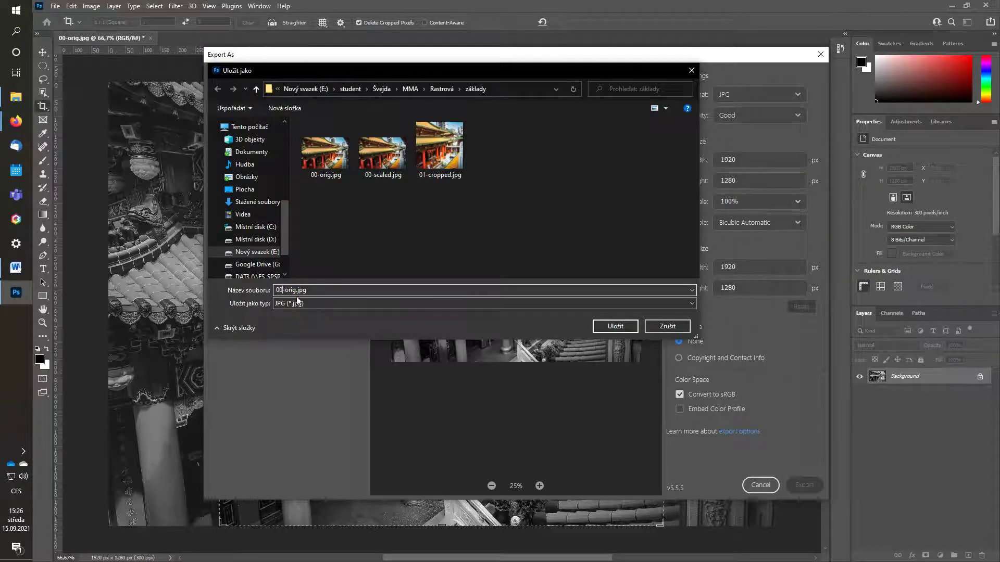
key("BackSpace")
type("3-d")
type("esatu")
type("rated")
left_click(616, 326)
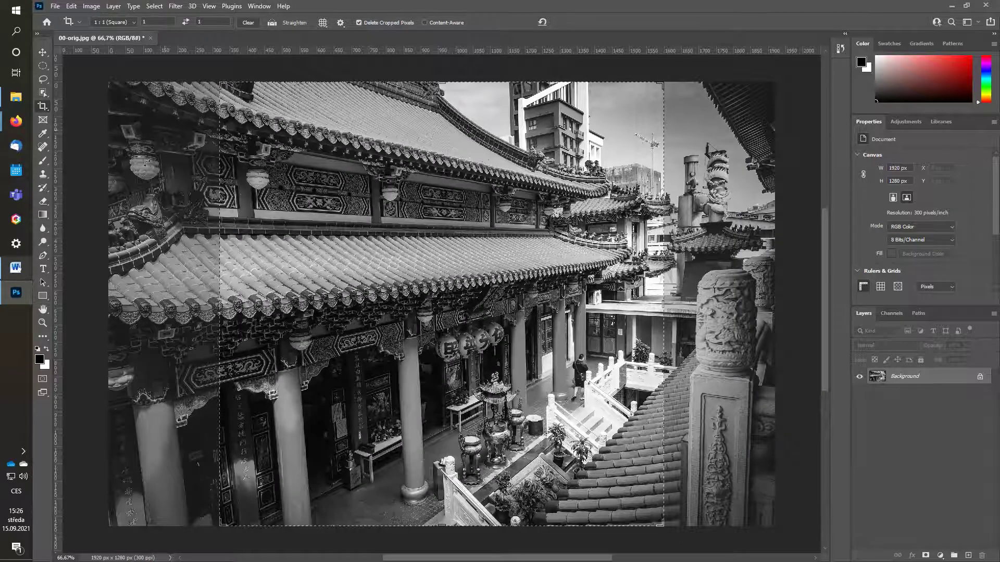
left_click(152, 39)
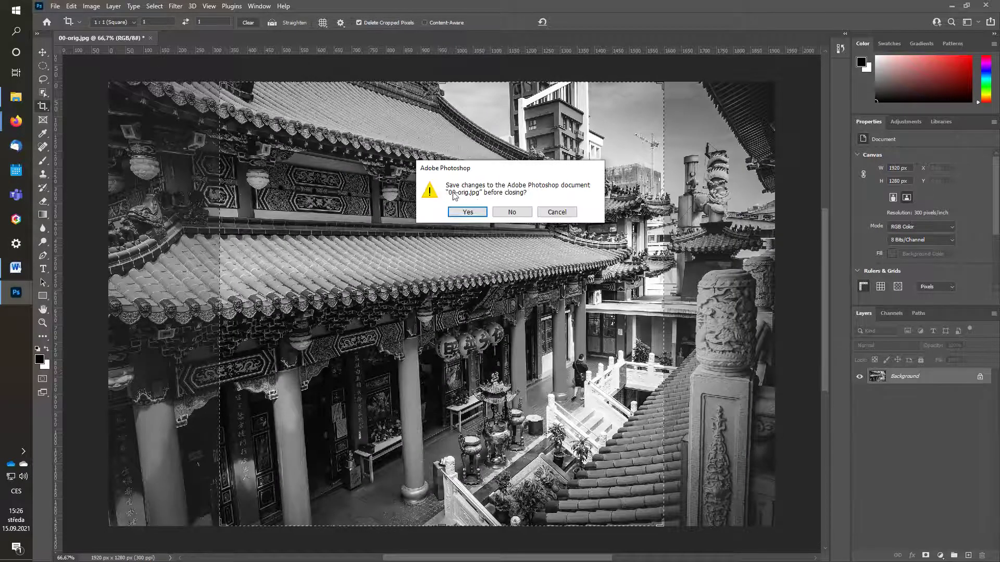
left_click(496, 210)
Step: Select task 5's Hue/Saturation instruction in Word and scroll on to tasks 6–7
left_click(15, 267)
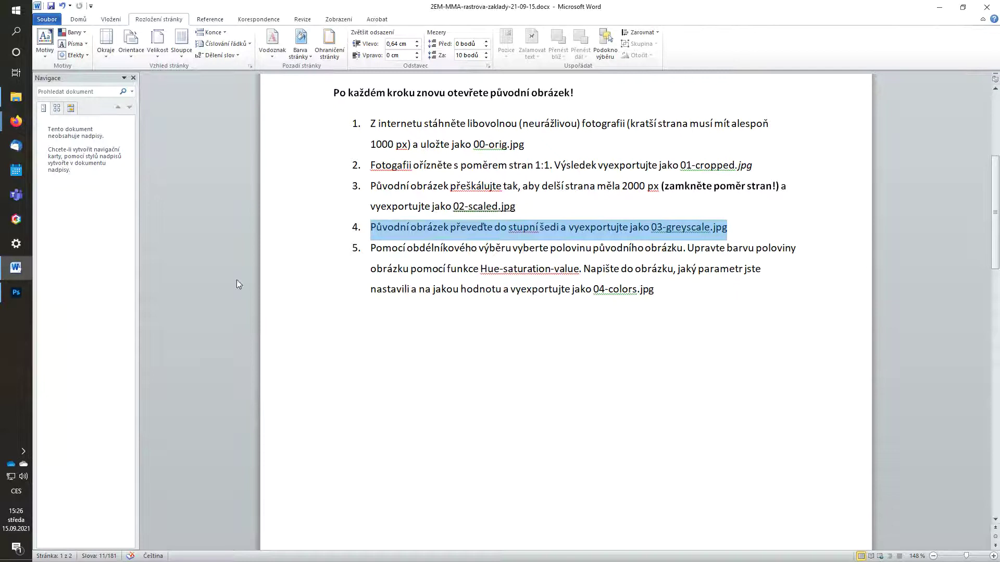
left_click(482, 219)
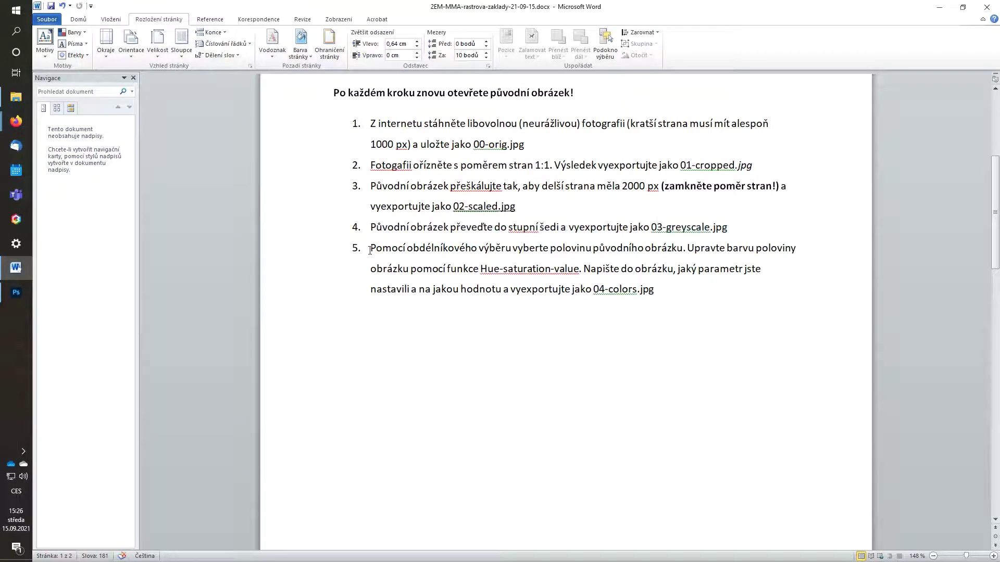
mouse_move(370, 251)
left_mouse_down()
mouse_move(573, 269)
mouse_move(644, 288)
left_mouse_up()
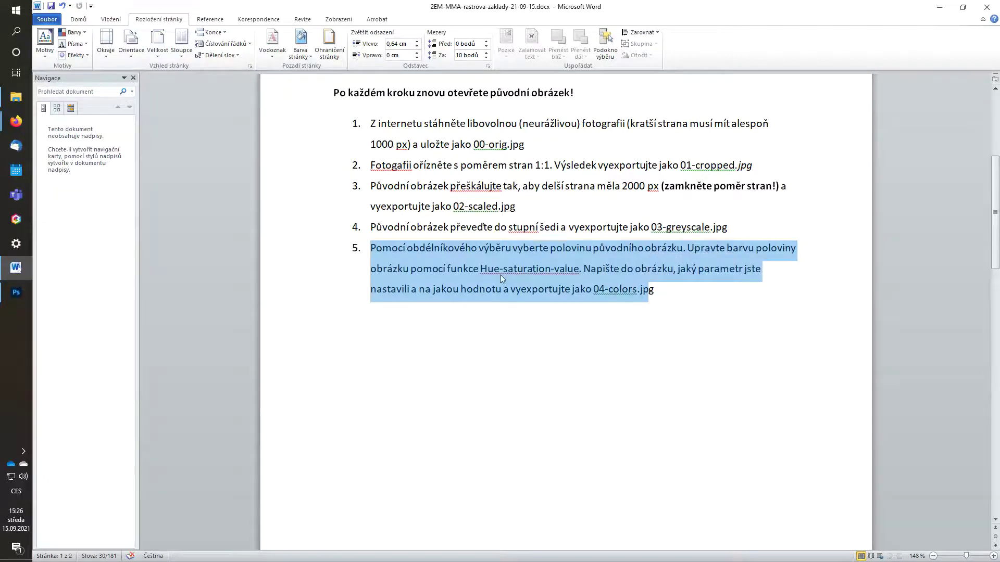
scroll(500, 277, "down", 2)
scroll(500, 278, "down", 5)
scroll(500, 277, "down", 3)
scroll(499, 278, "down", 3)
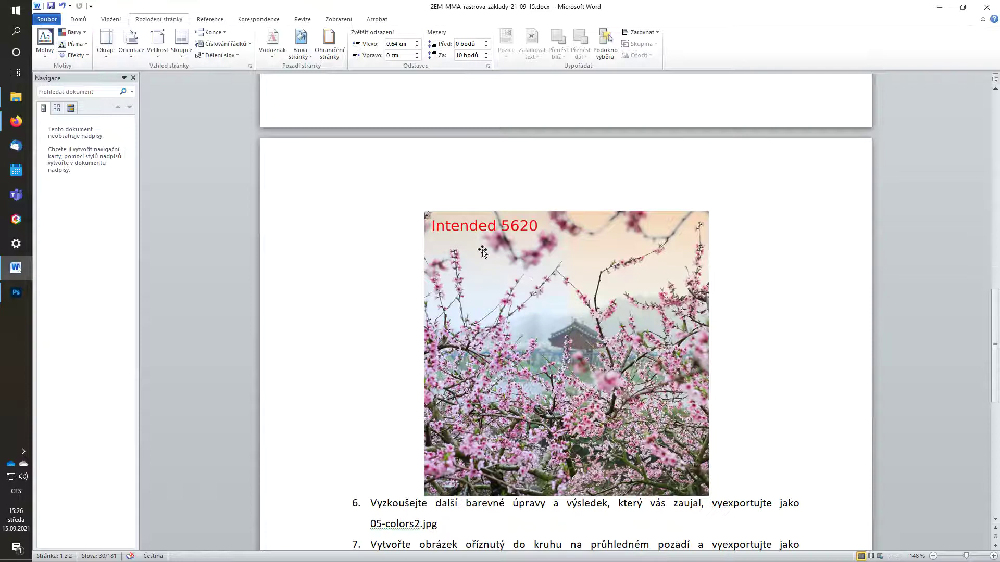
Step: Reopen the colour 00-orig.jpg in Photoshop from the základy folder
left_click(16, 97)
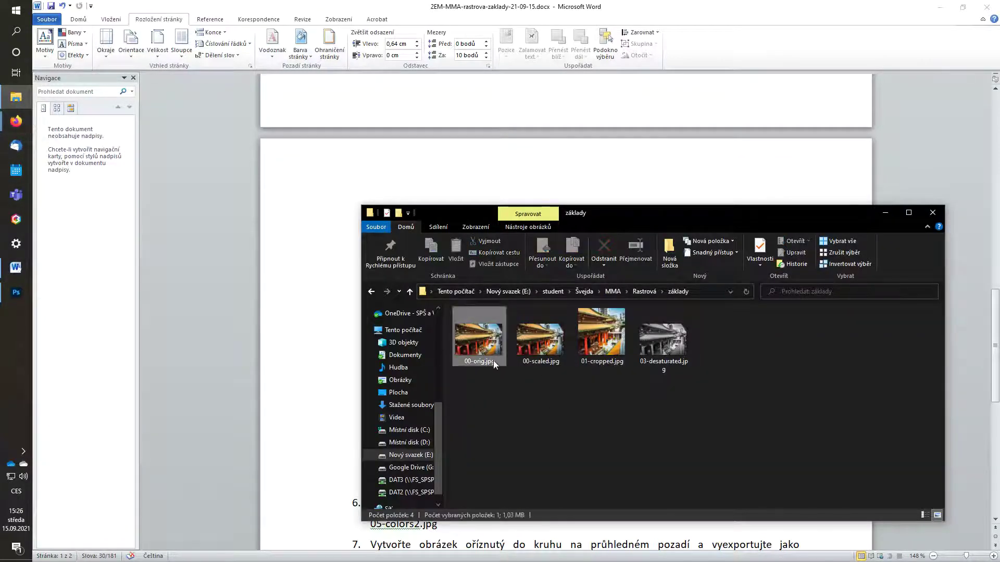
left_click_drag(492, 360, 485, 274)
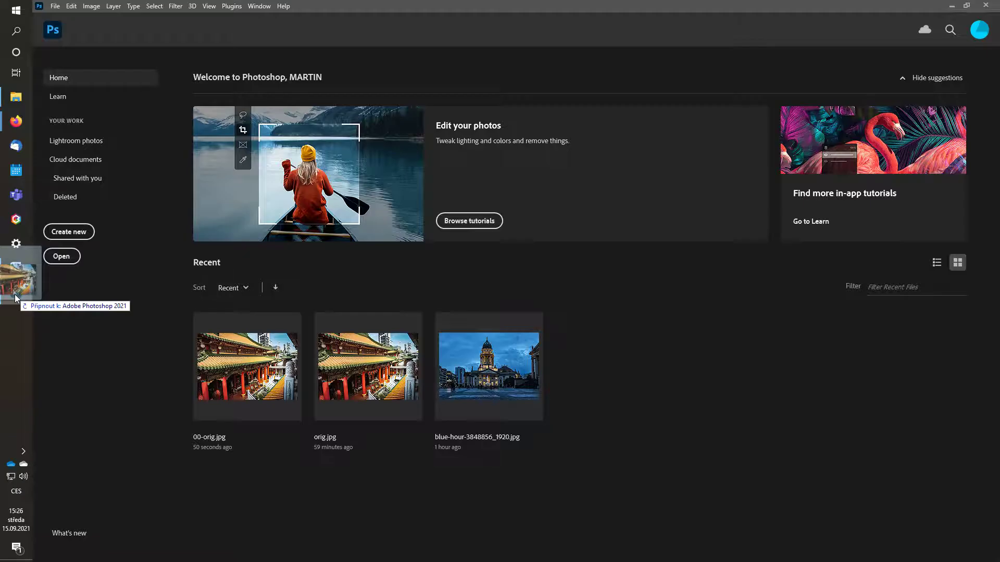
left_click_drag(485, 275, 365, 217)
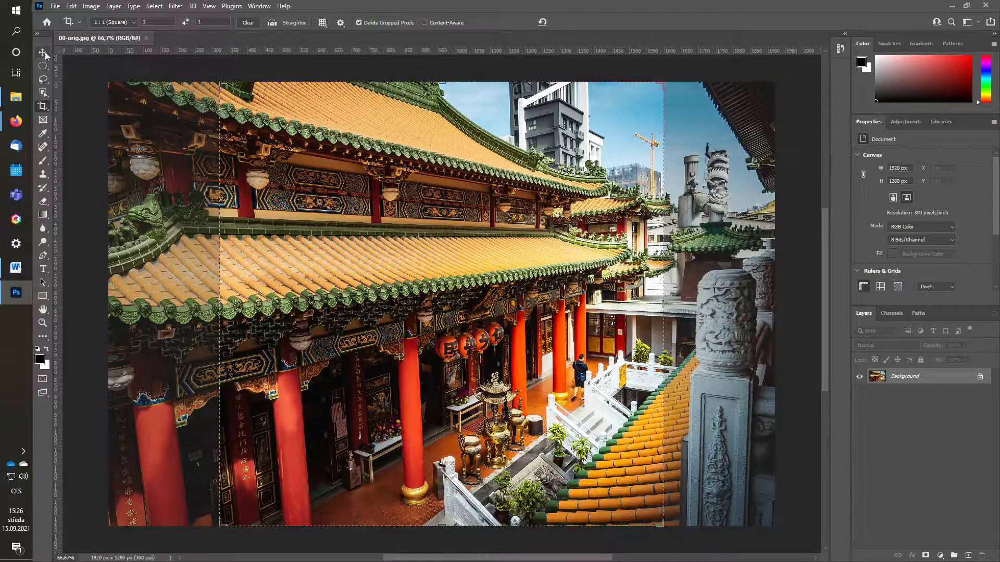
Step: Marquee-select the photo's left half (about 1062 × 1280 px) and open Hue/Saturation
left_click(45, 67)
left_click(78, 66)
left_click_drag(90, 65, 476, 542)
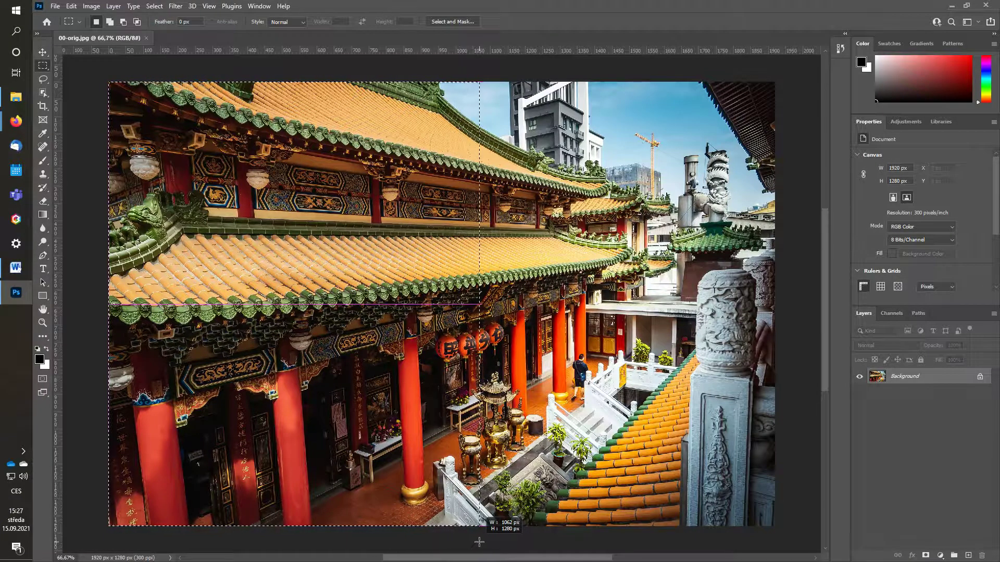
left_click_drag(476, 542, 483, 537)
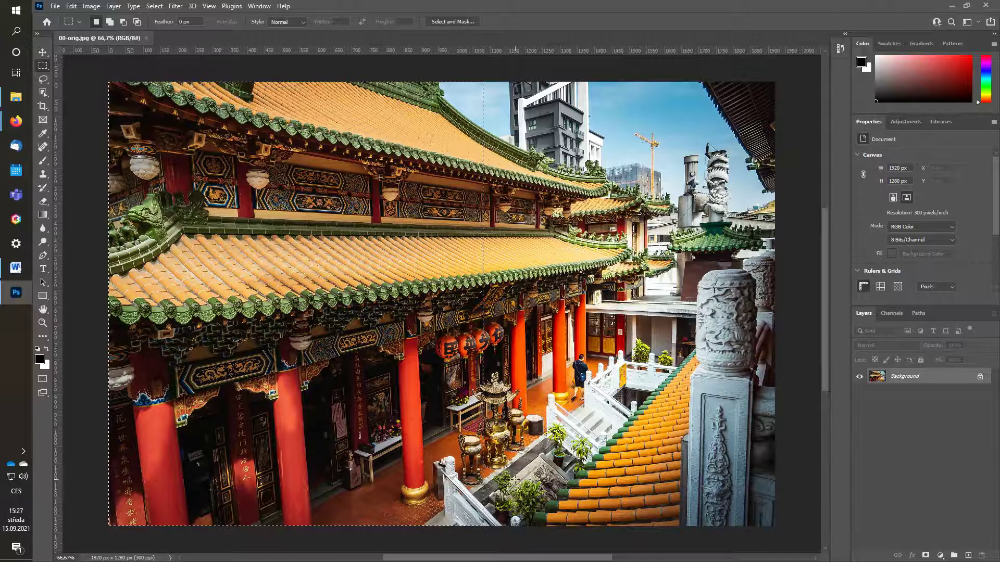
left_click(92, 6)
mouse_move(107, 32)
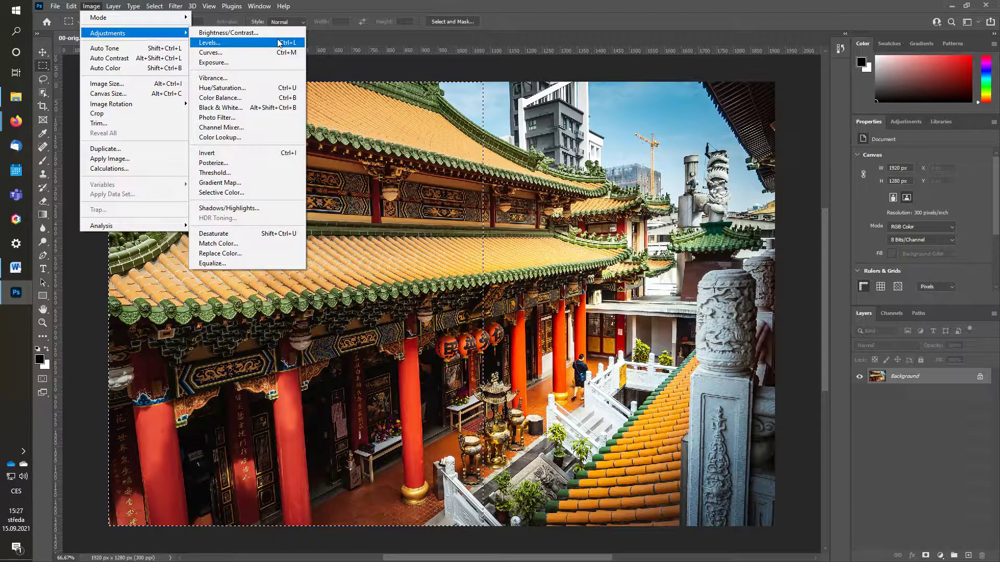
left_click(276, 88)
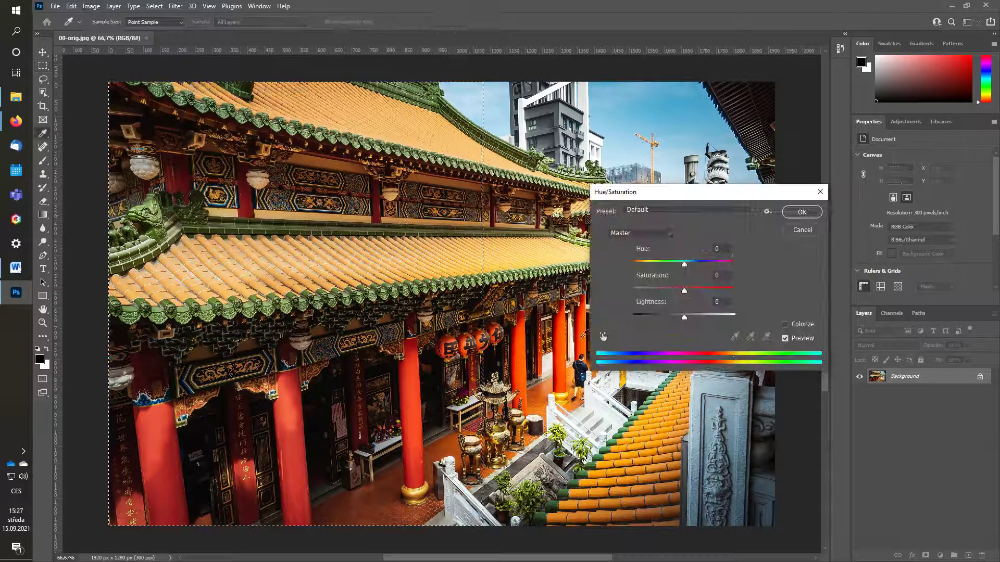
Step: Apply Hue/Saturation of hue +65, saturation -38 and lightness -33 to the selected left half
mouse_move(684, 265)
left_mouse_down()
mouse_move(651, 274)
mouse_move(693, 300)
mouse_move(656, 275)
mouse_move(721, 264)
mouse_move(655, 276)
mouse_move(686, 292)
mouse_move(665, 291)
mouse_move(672, 317)
mouse_move(708, 318)
mouse_move(668, 316)
left_mouse_up()
key("shift+Tab")
key("shift+Down")
key("shift+Down")
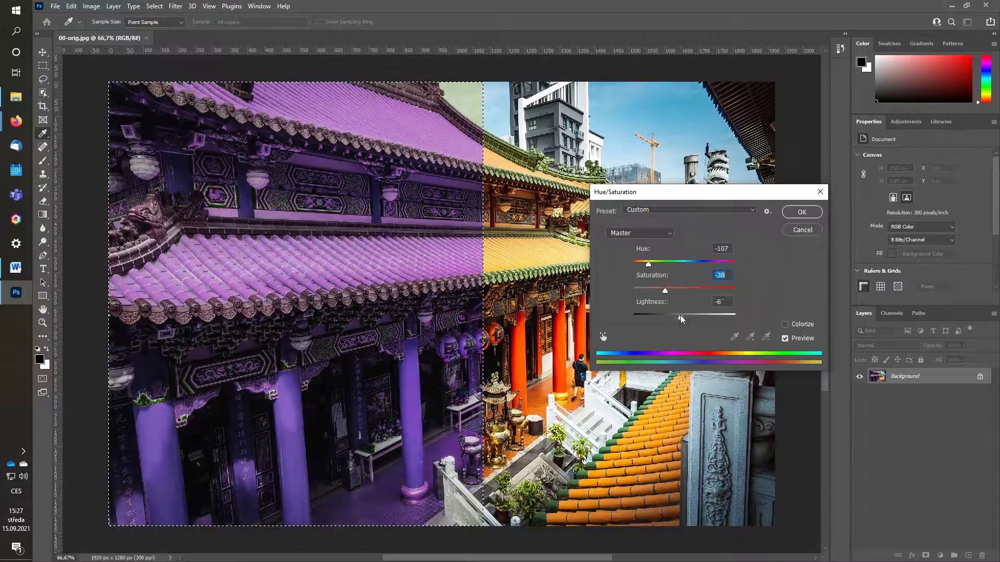
left_click_drag(648, 265, 713, 266)
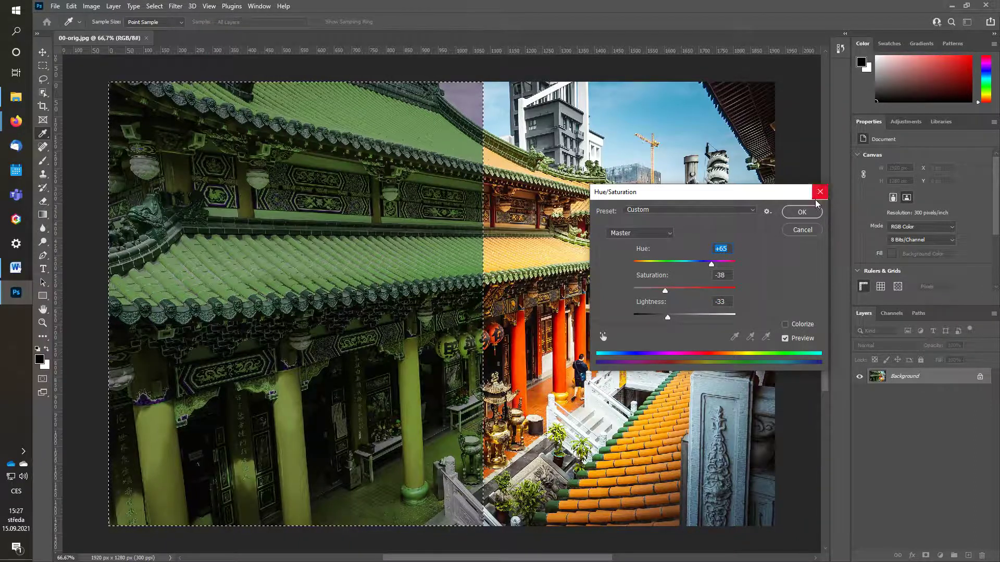
left_click(802, 212)
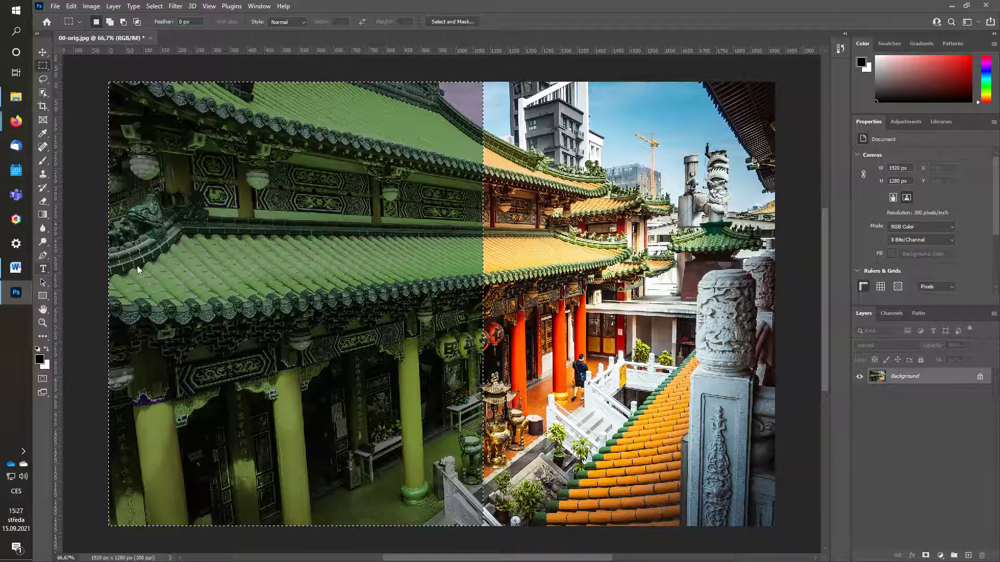
Step: Add the label 'Hue + 65' at the photo's top-left corner in white (ffffff)
key("t")
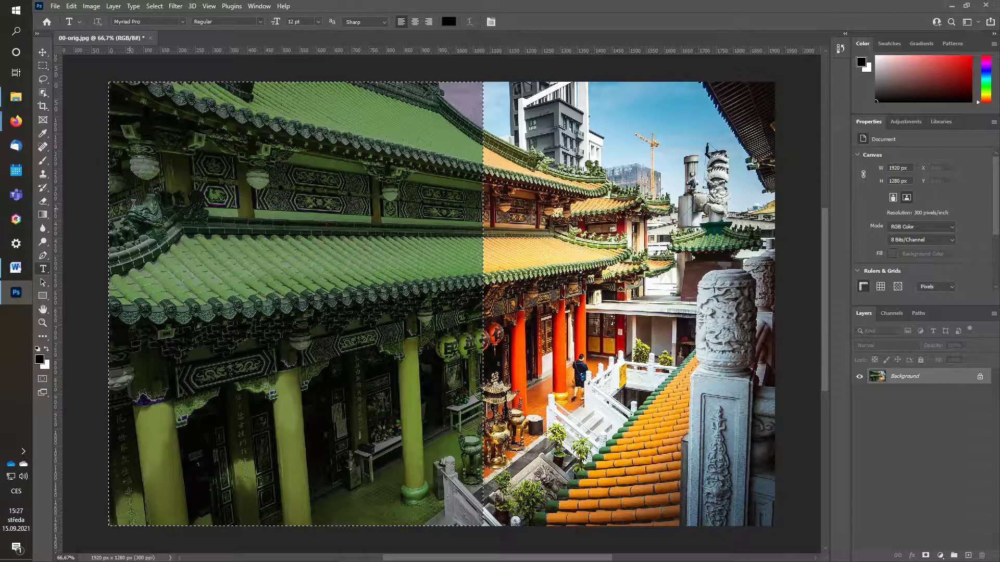
left_click(180, 119)
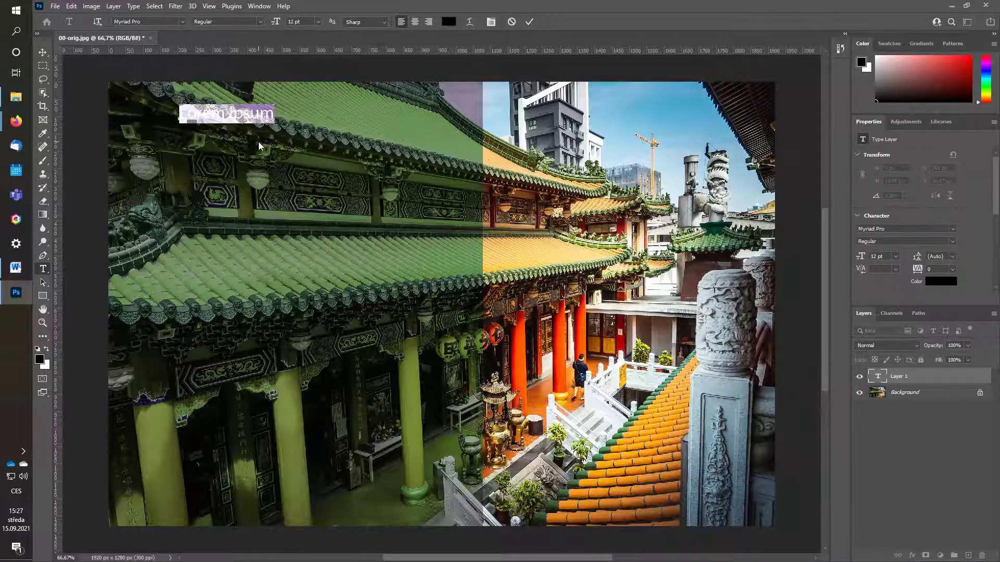
type("Hue +165")
key("ctrl+a")
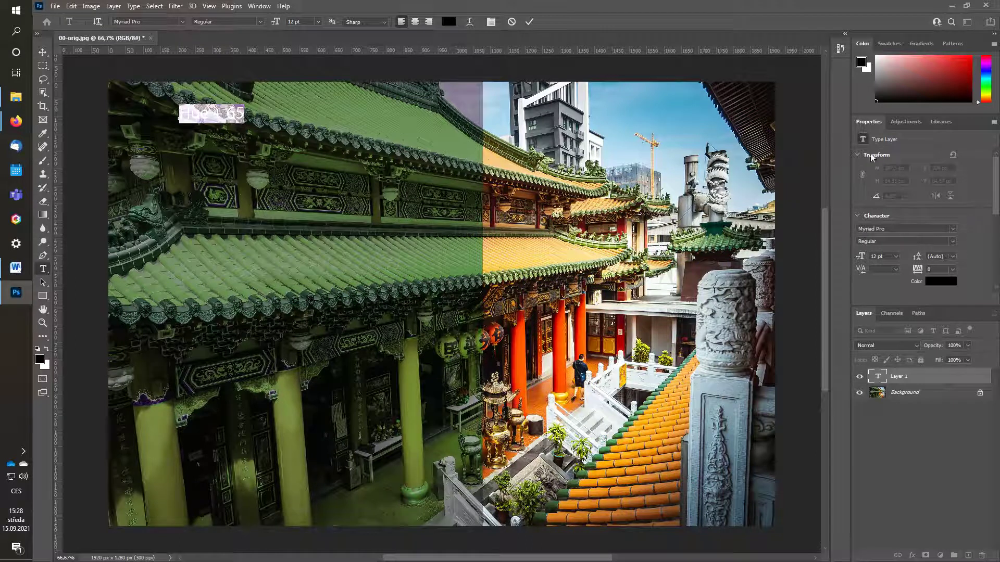
left_click(941, 281)
type("ffffff")
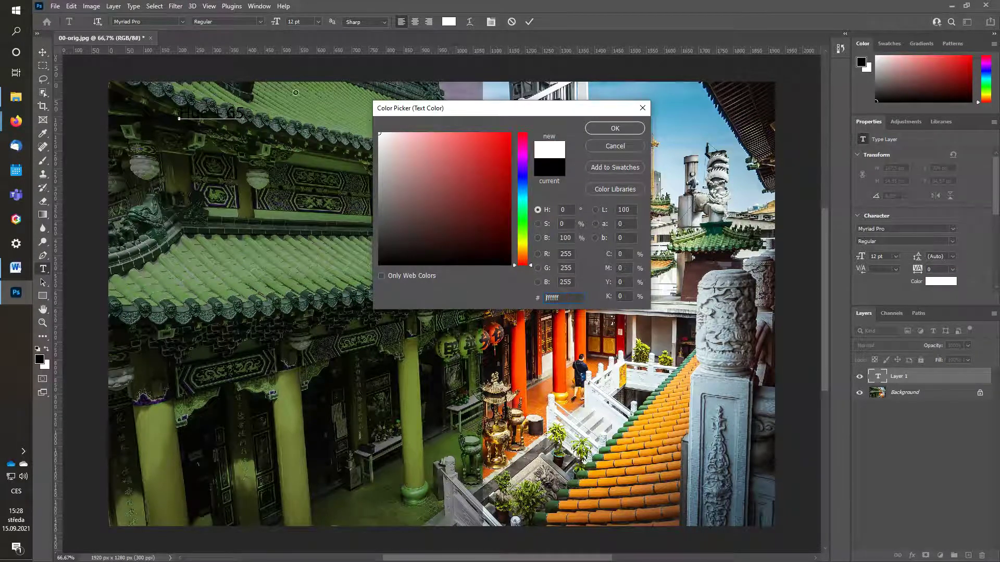
left_click(615, 129)
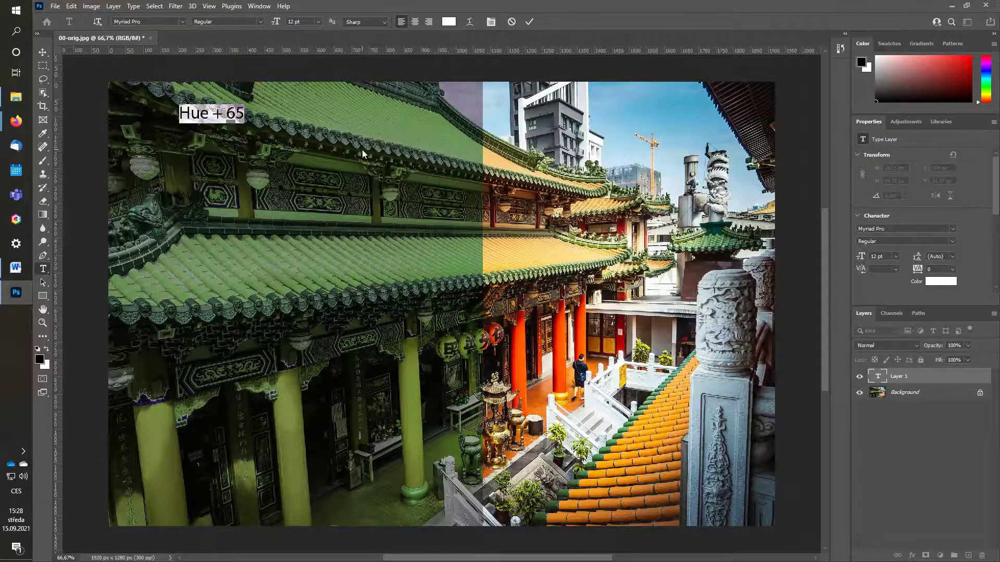
left_click(256, 121)
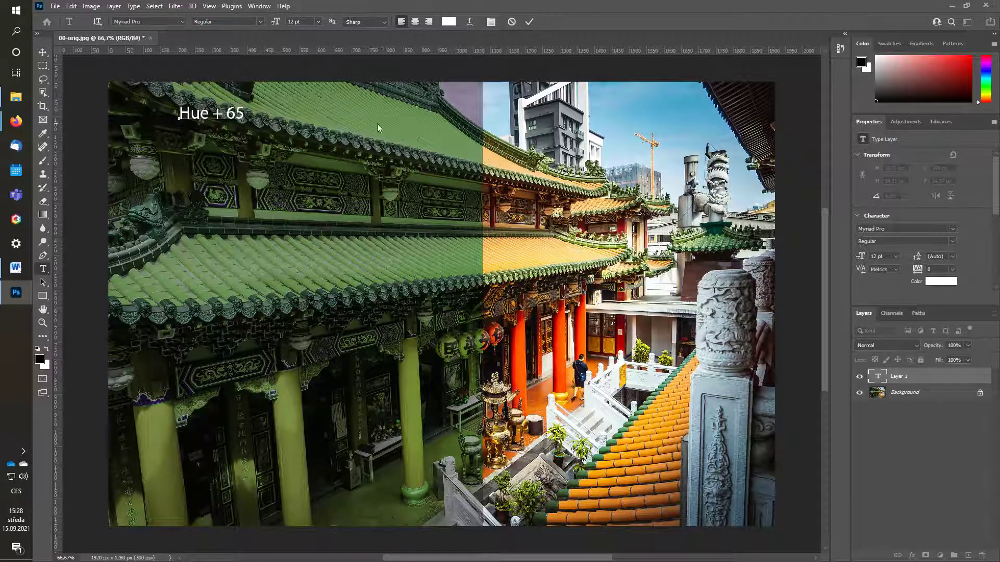
left_click(73, 5)
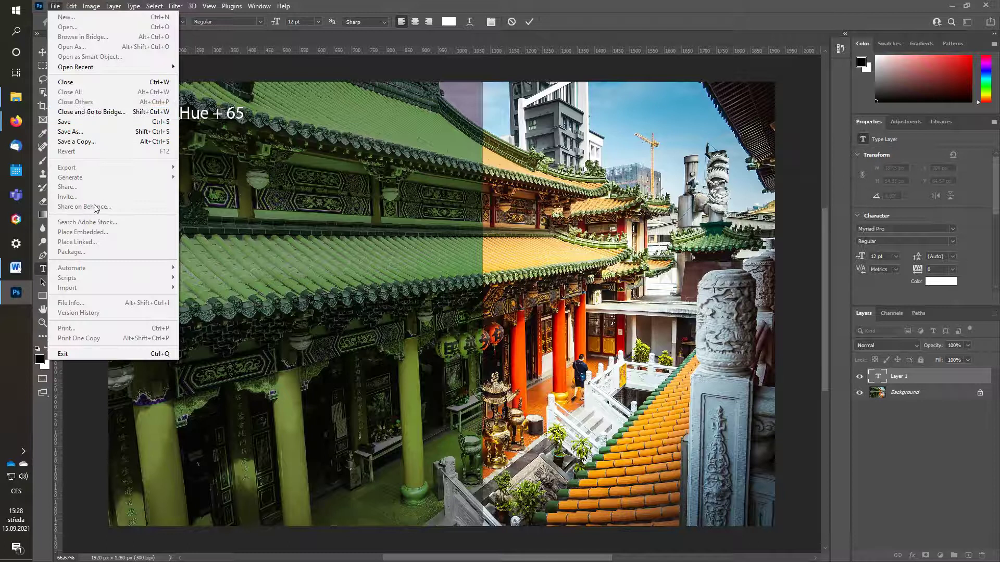
Step: Commit the label and use Export As to save the photo as 00-colors.jpg
left_click(315, 5)
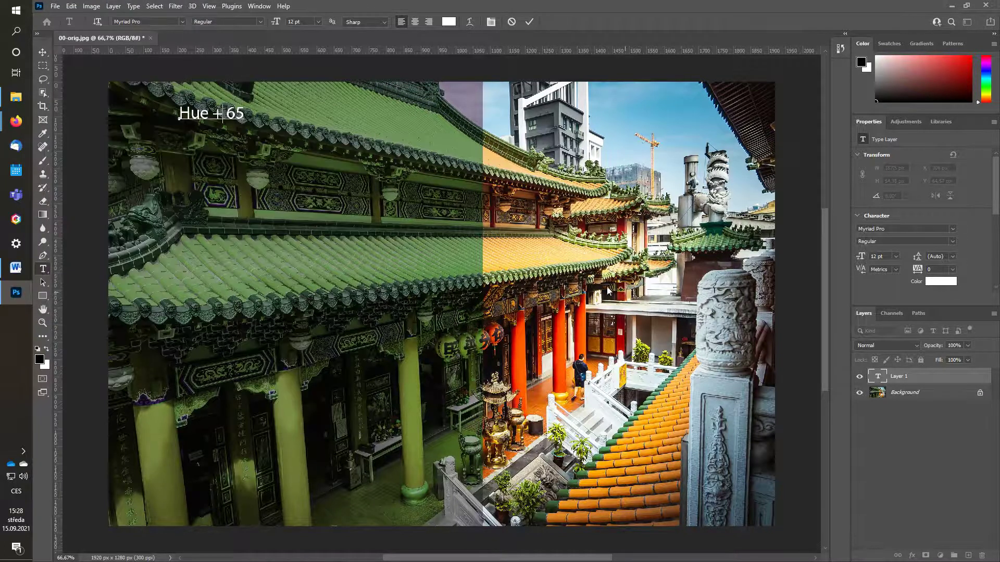
left_click(945, 401)
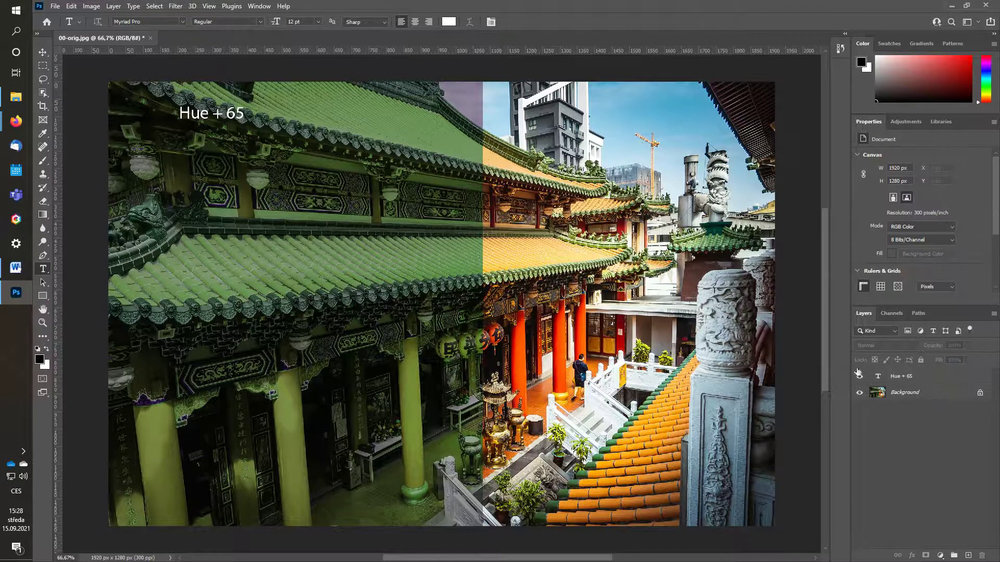
left_click(56, 6)
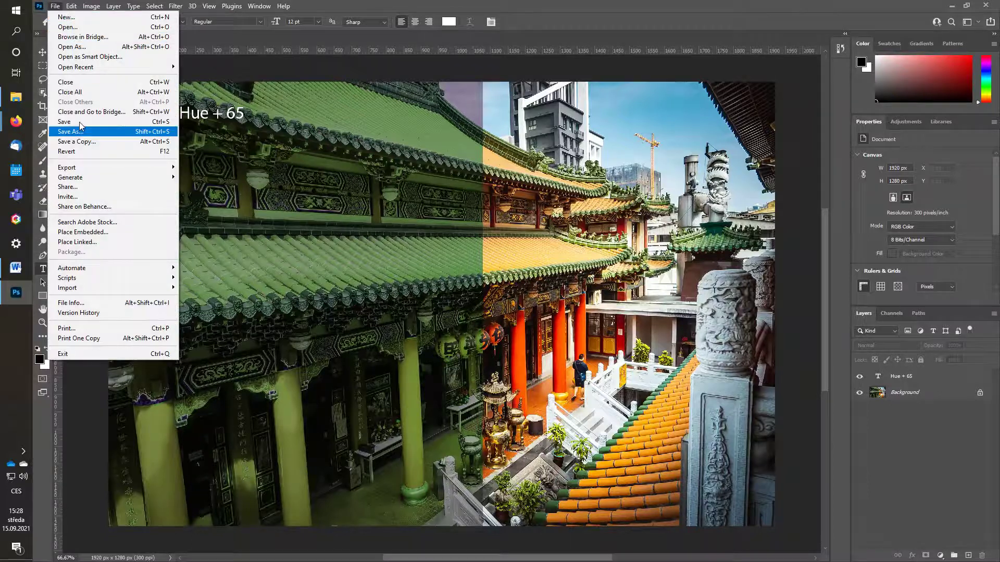
mouse_move(67, 167)
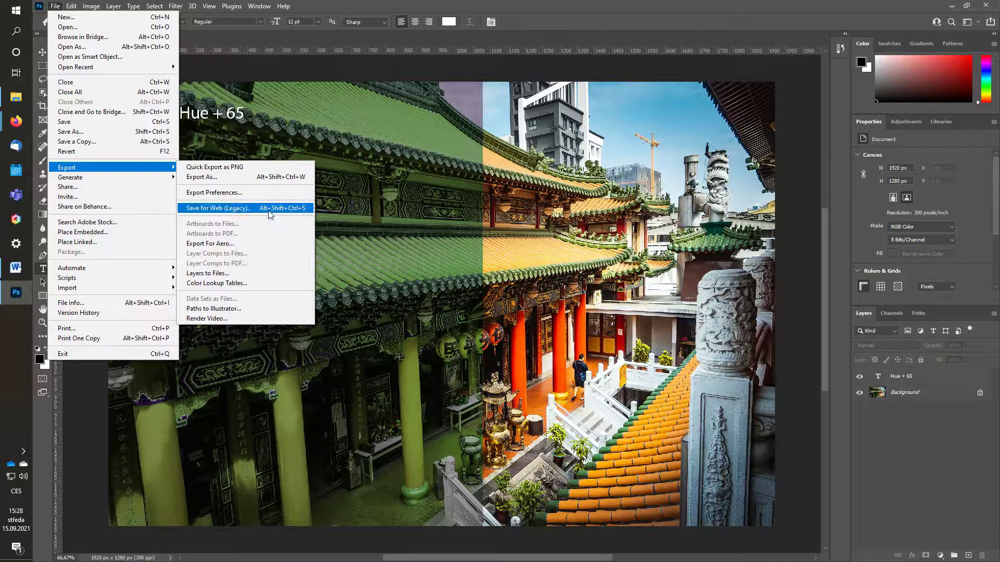
left_click(268, 178)
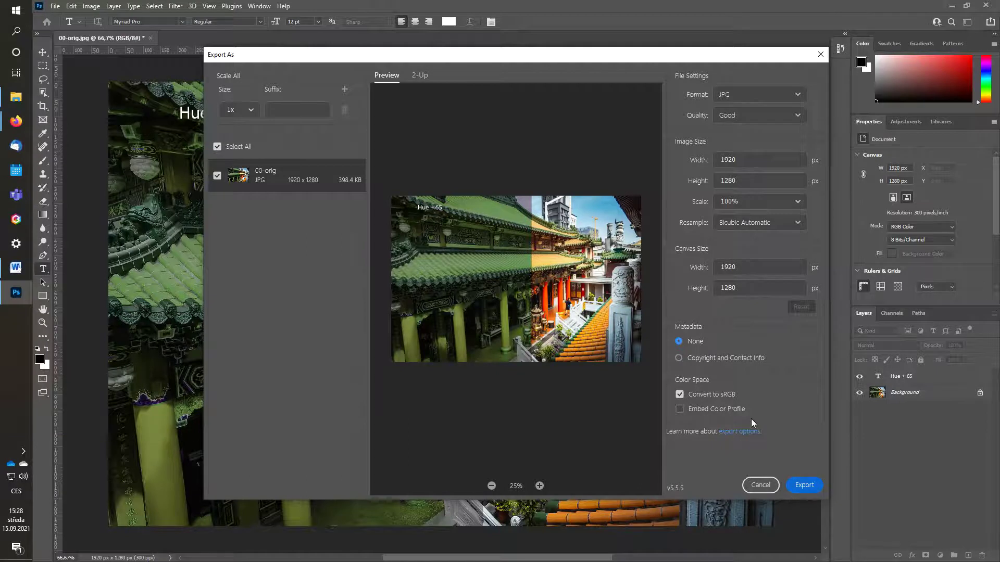
left_click(804, 485)
left_click(289, 290)
key("Delete")
key("Delete")
key("Delete")
key("Delete")
type("colors")
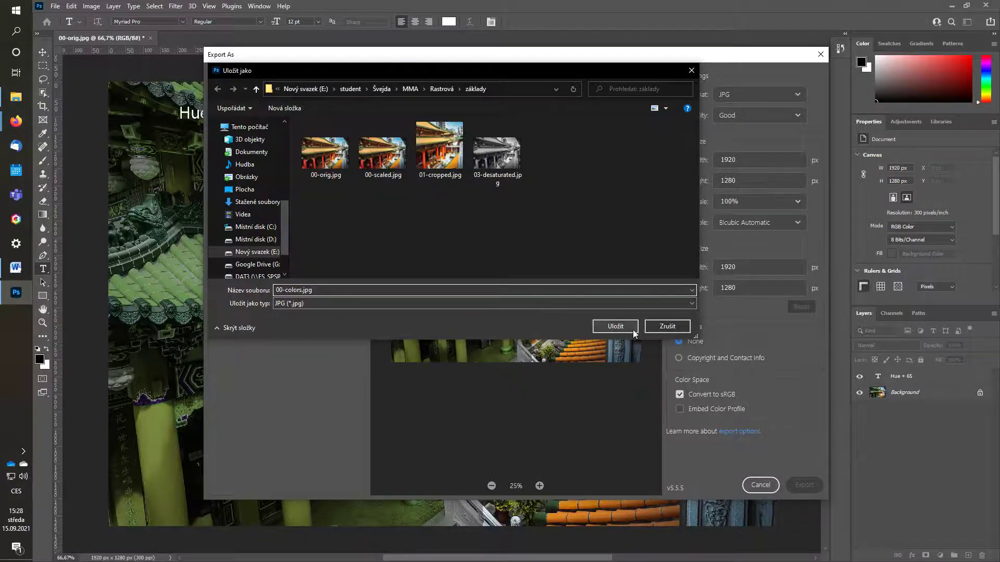
left_click(615, 327)
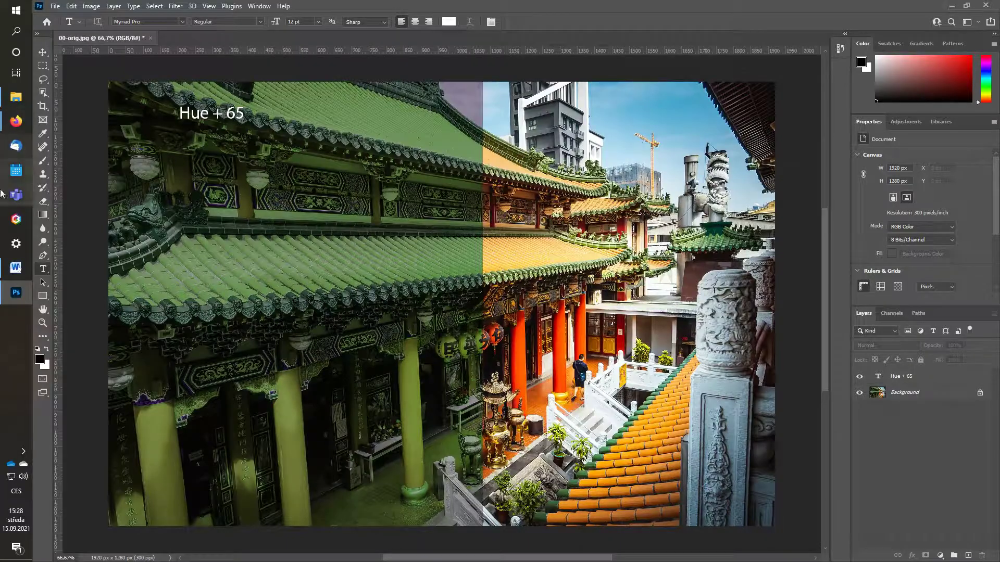
left_click(12, 271)
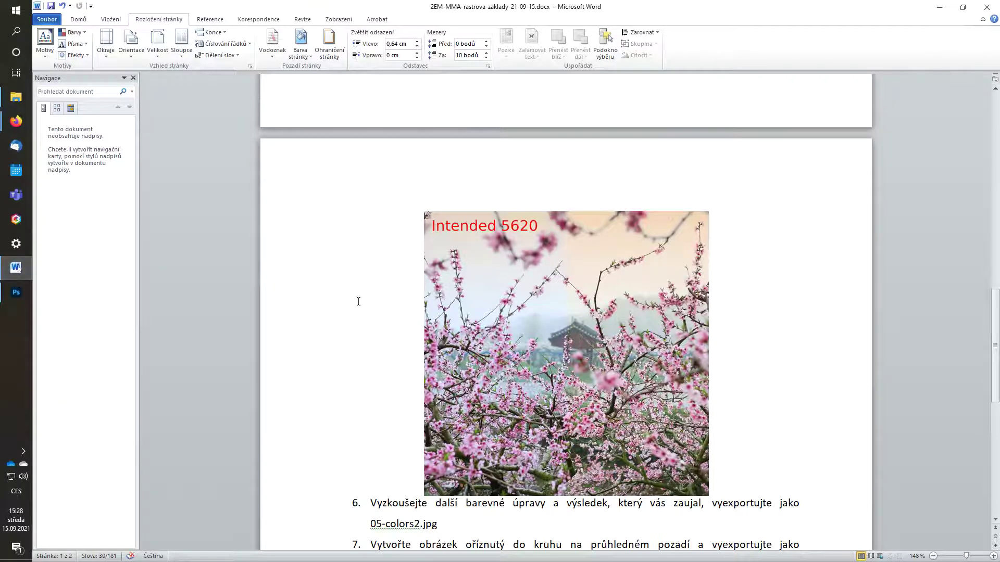
Step: Highlight task 6 (export as 05-colors2.jpg) in Word, then close the edited photo in Photoshop
scroll(469, 344, "down", 1)
scroll(473, 344, "down", 1)
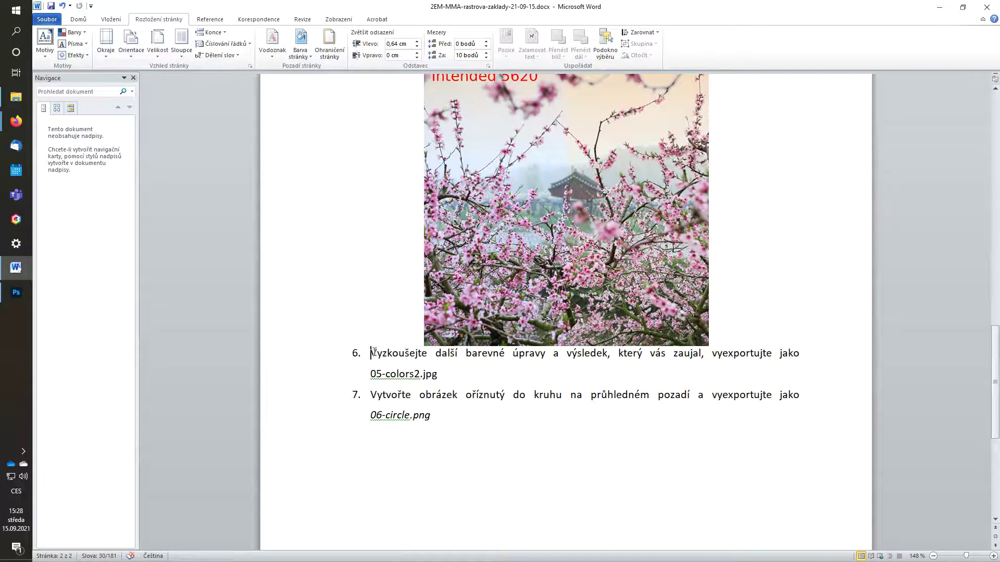
left_click_drag(374, 353, 437, 373)
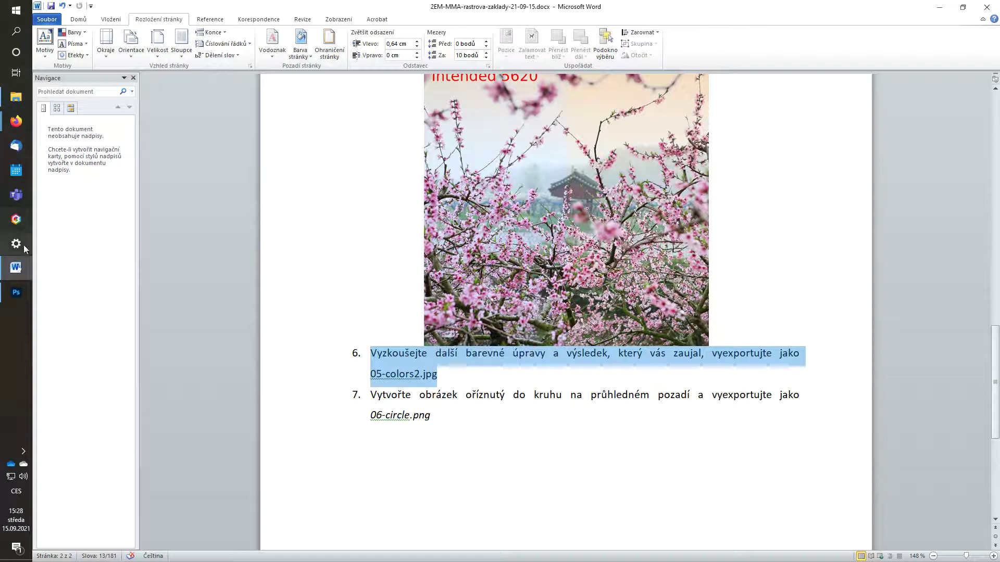
left_click(21, 294)
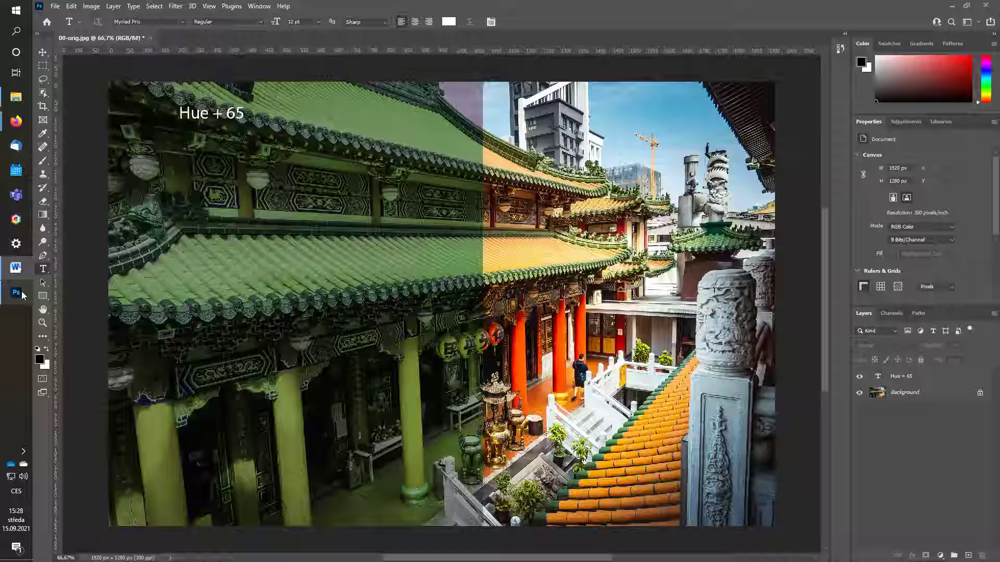
left_click(149, 38)
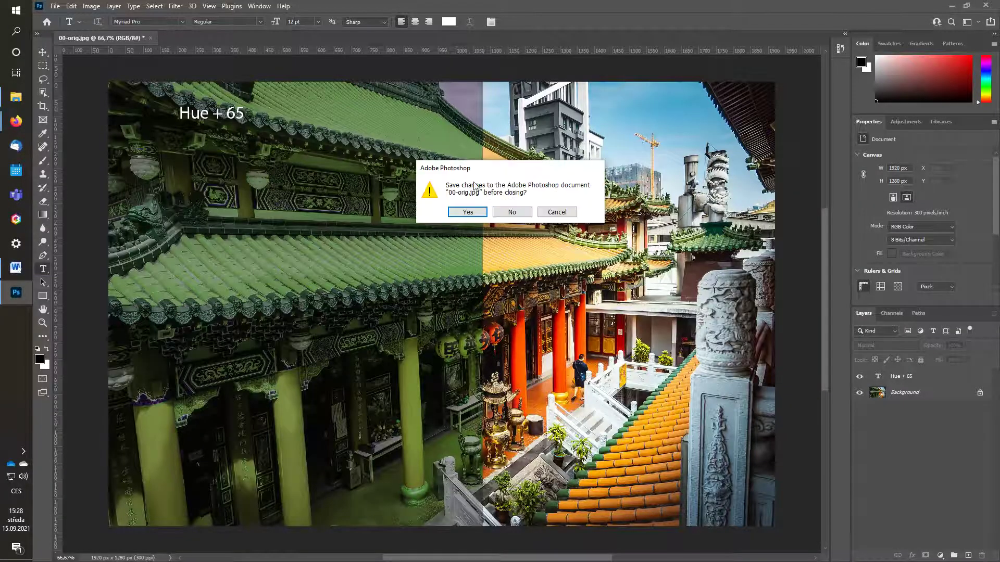
Step: Discard the edits and reopen 00-orig.jpg by dragging it from File Explorer into Photoshop
left_click(508, 211)
left_click(16, 97)
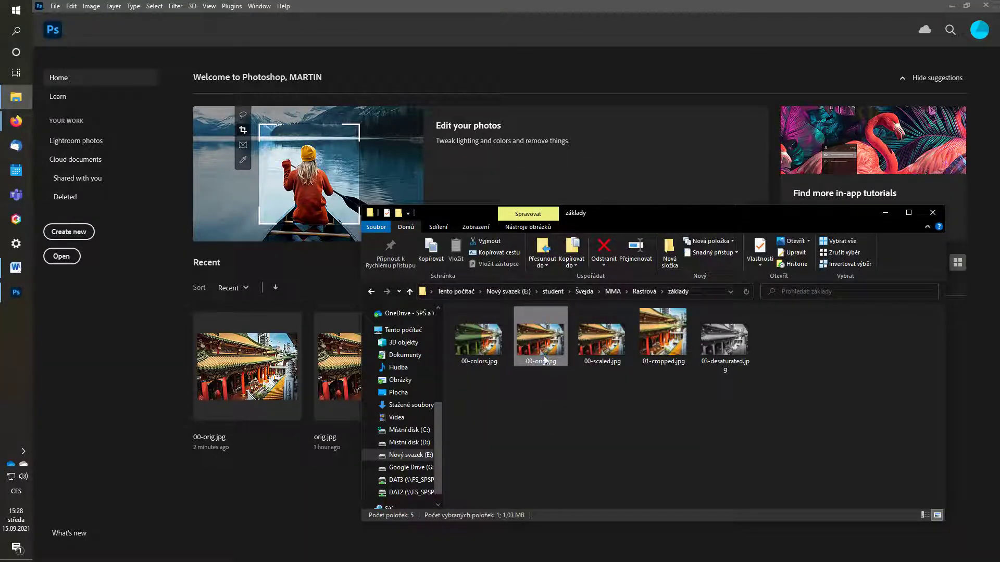
left_click(500, 357)
mouse_move(547, 350)
left_mouse_down()
mouse_move(492, 162)
mouse_move(500, 172)
left_mouse_up()
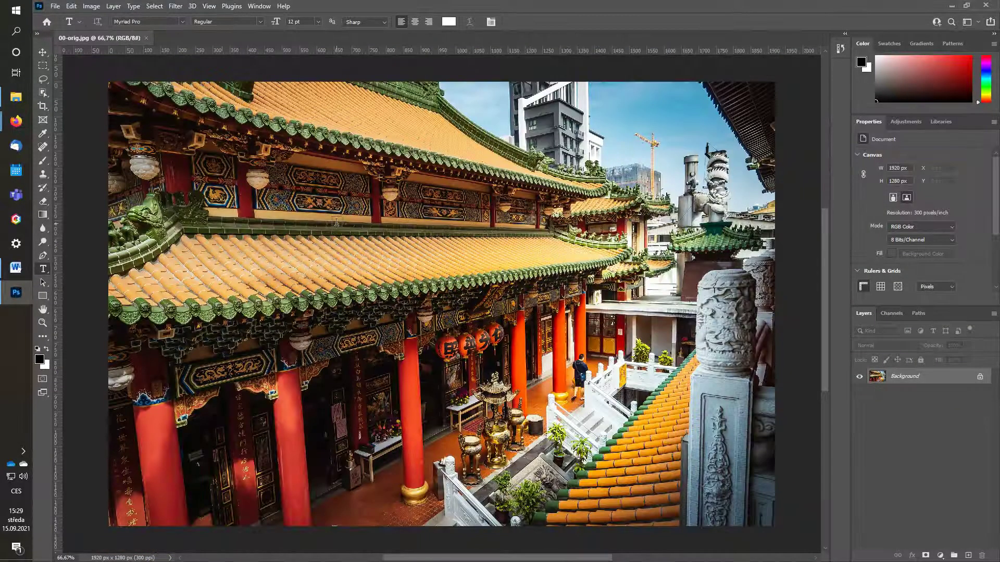
left_click(164, 6)
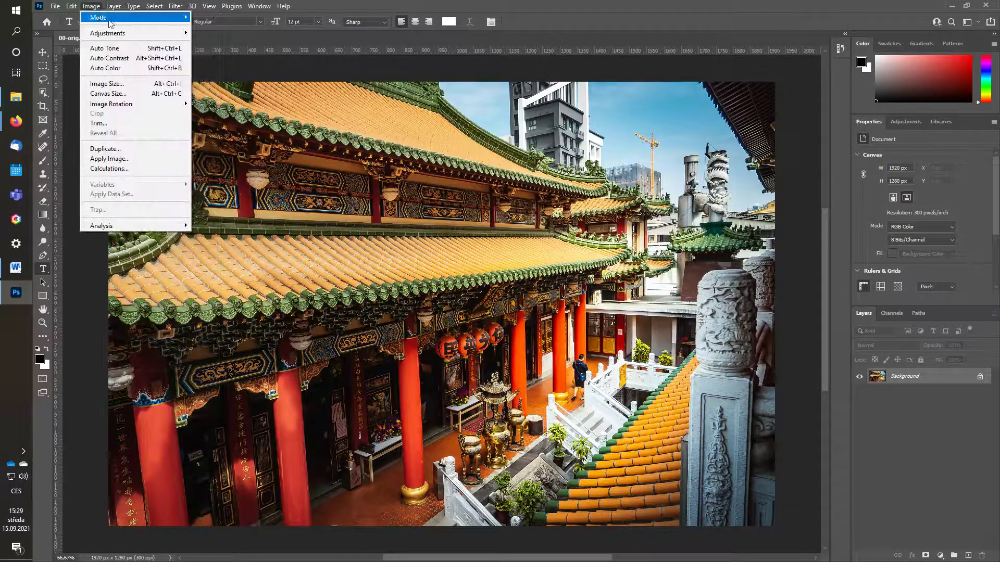
mouse_move(108, 33)
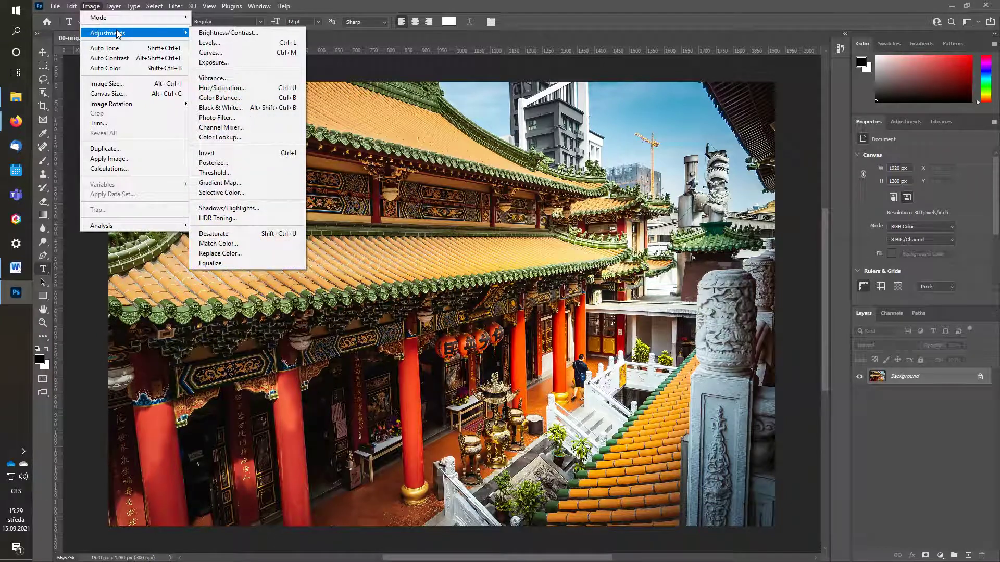
left_click(258, 97)
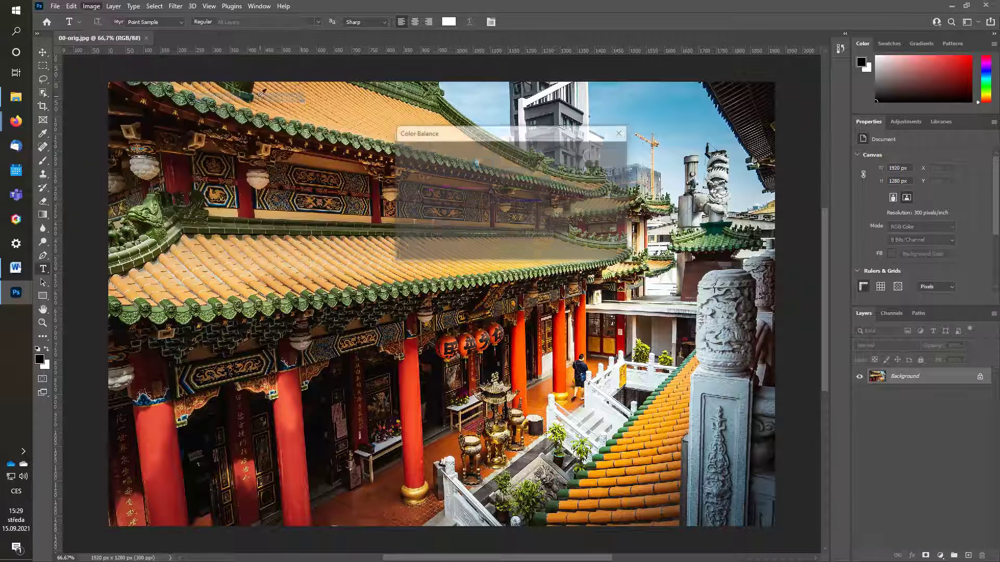
left_click_drag(490, 177, 436, 182)
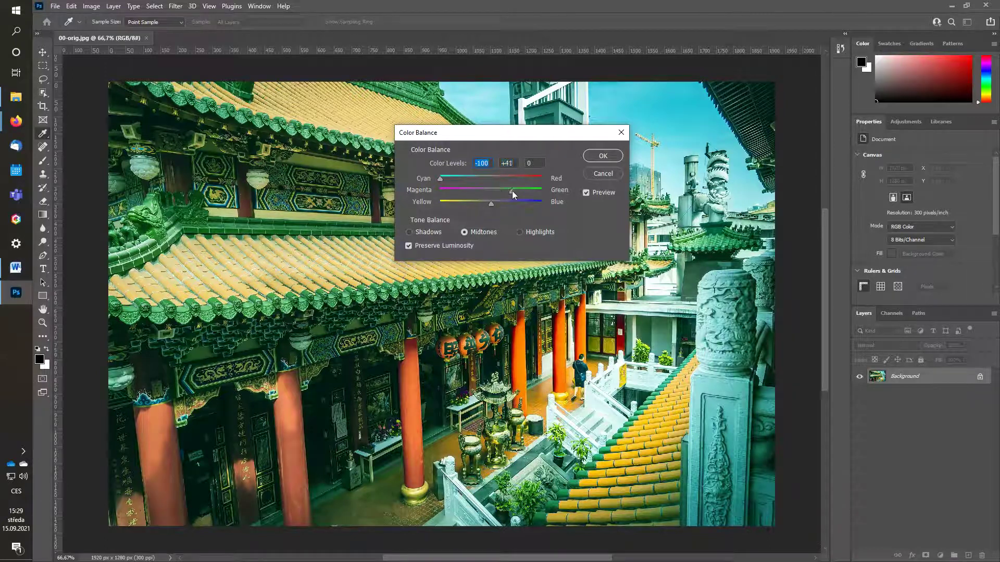
left_click_drag(492, 207, 480, 203)
left_click(602, 173)
key("t")
left_click(94, 7)
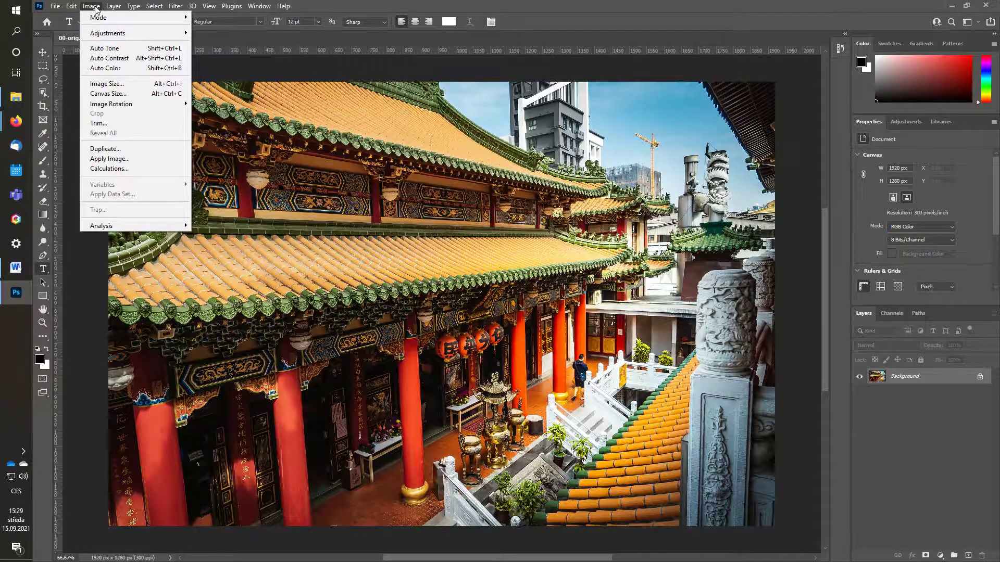
mouse_move(108, 33)
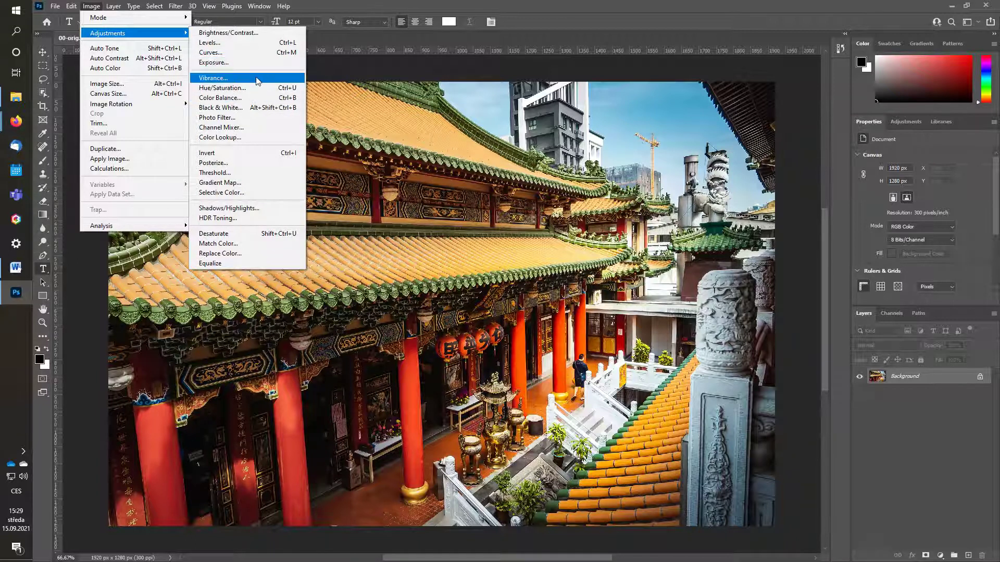
left_click(258, 107)
left_click(632, 171)
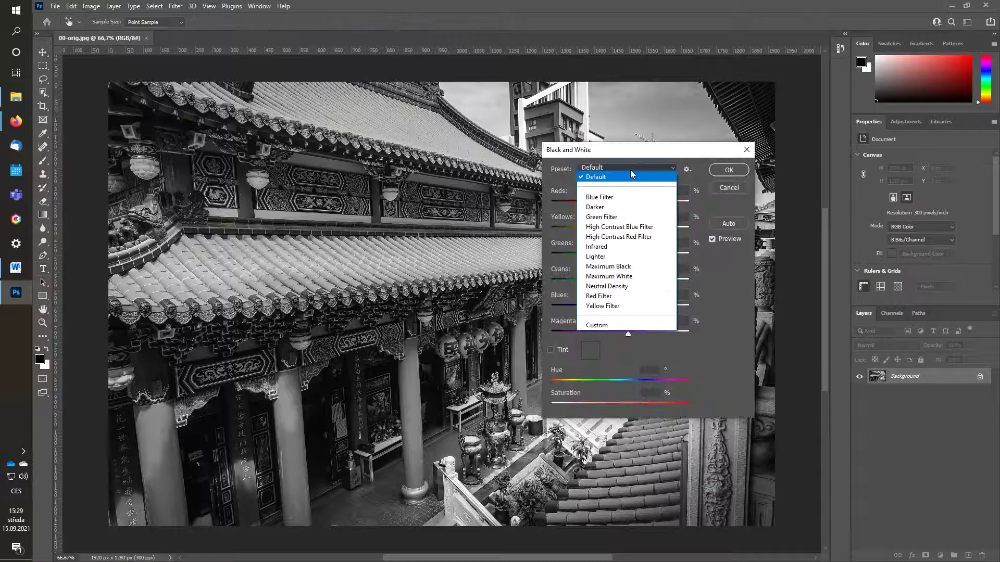
left_click(631, 197)
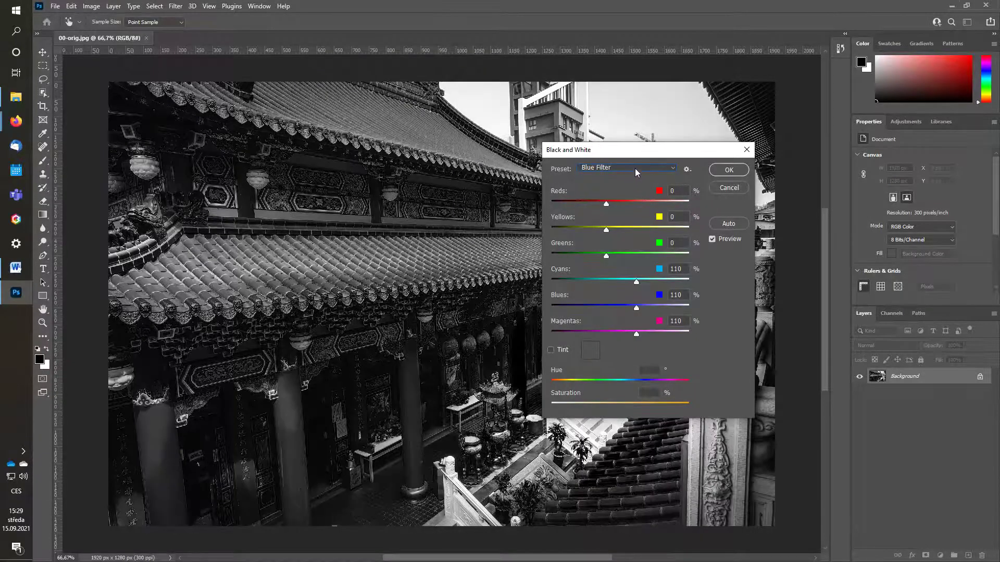
left_click(636, 168)
left_click(622, 193)
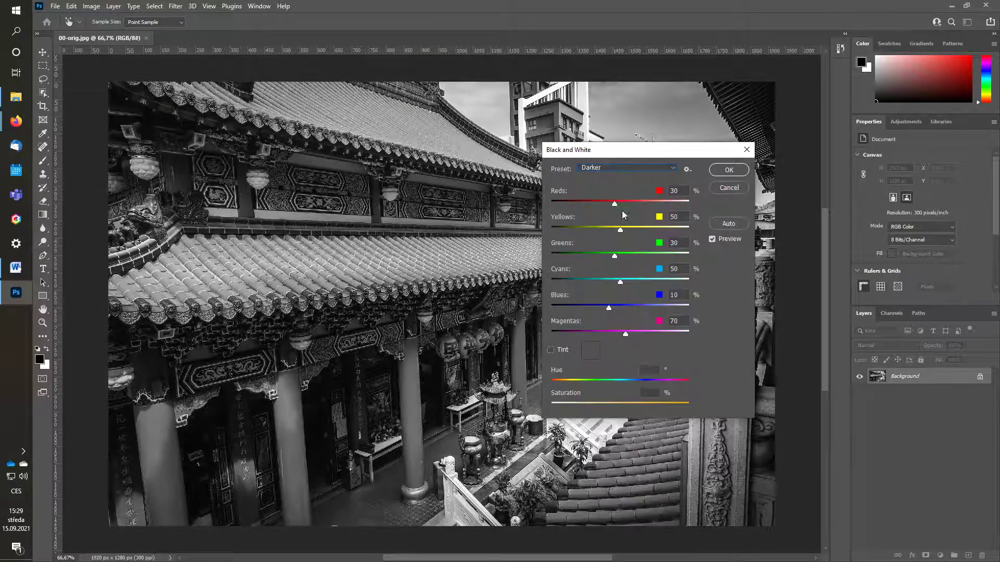
left_click(626, 170)
left_click(629, 244)
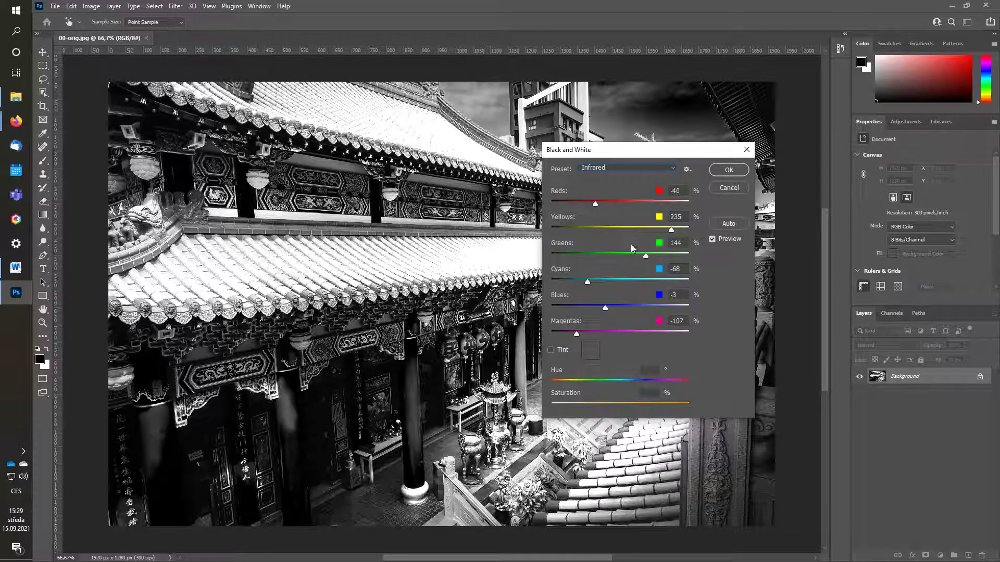
left_click(727, 189)
left_click(91, 6)
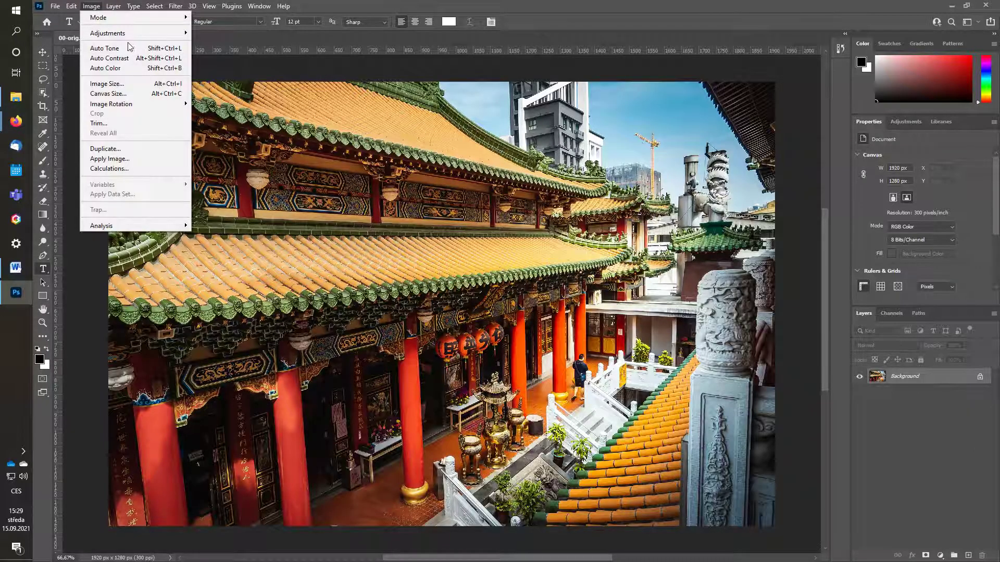
mouse_move(108, 33)
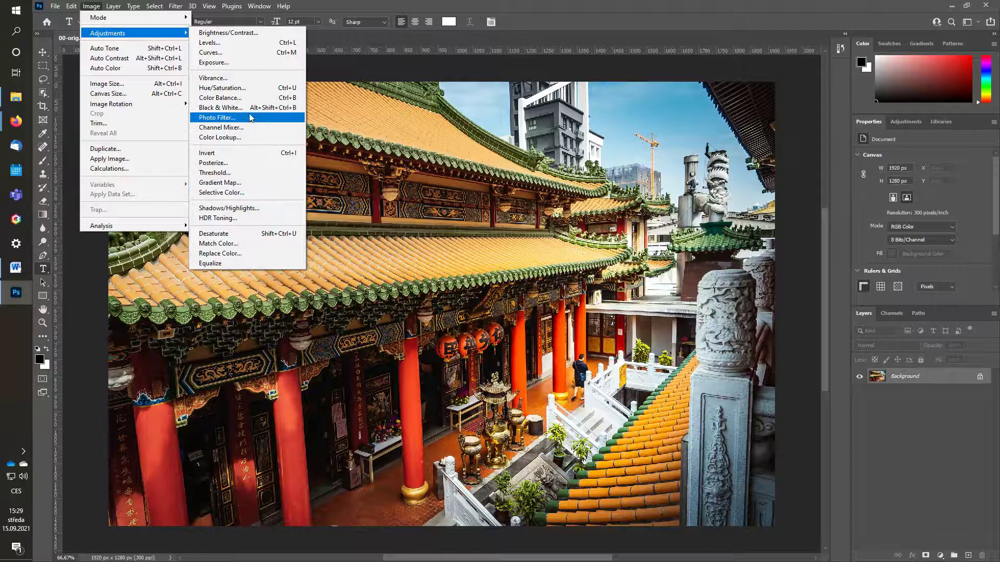
Step: Apply a midtone Color Balance of -96, -48, -68 to 00-orig.jpg
left_click(235, 99)
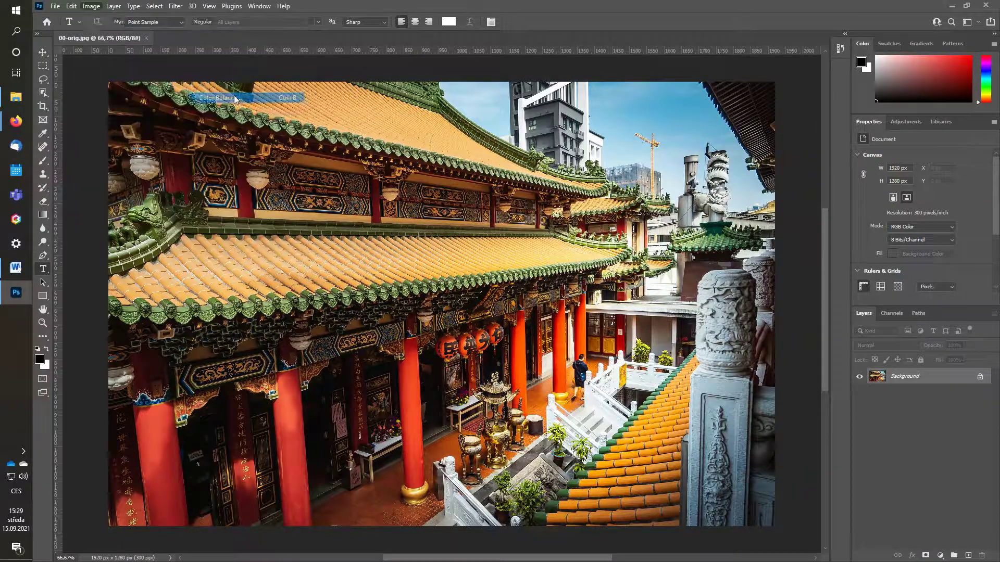
mouse_move(492, 178)
left_mouse_down()
mouse_move(459, 177)
mouse_move(524, 191)
mouse_move(441, 202)
mouse_move(457, 204)
left_mouse_up()
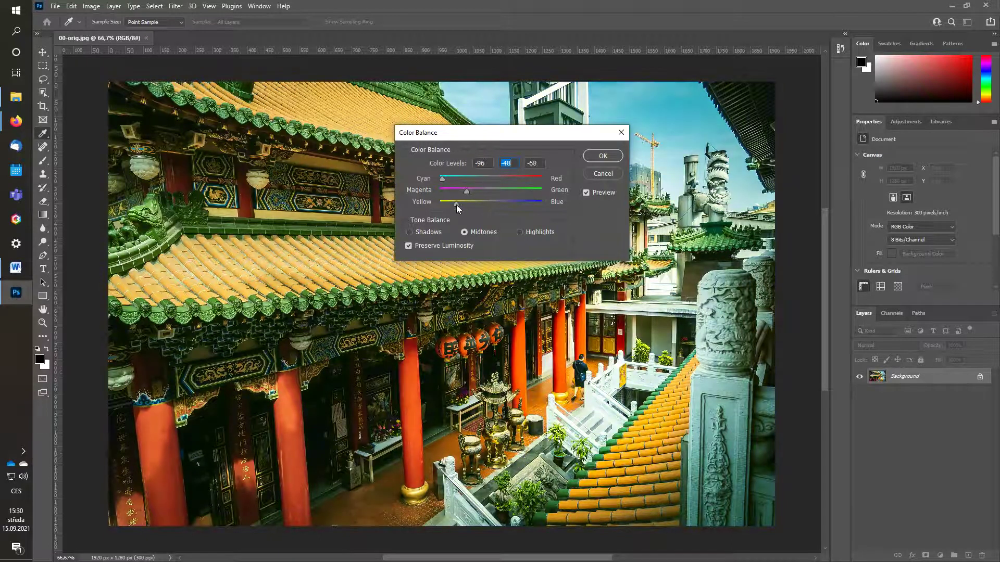
left_click(601, 156)
key("t")
left_click(55, 6)
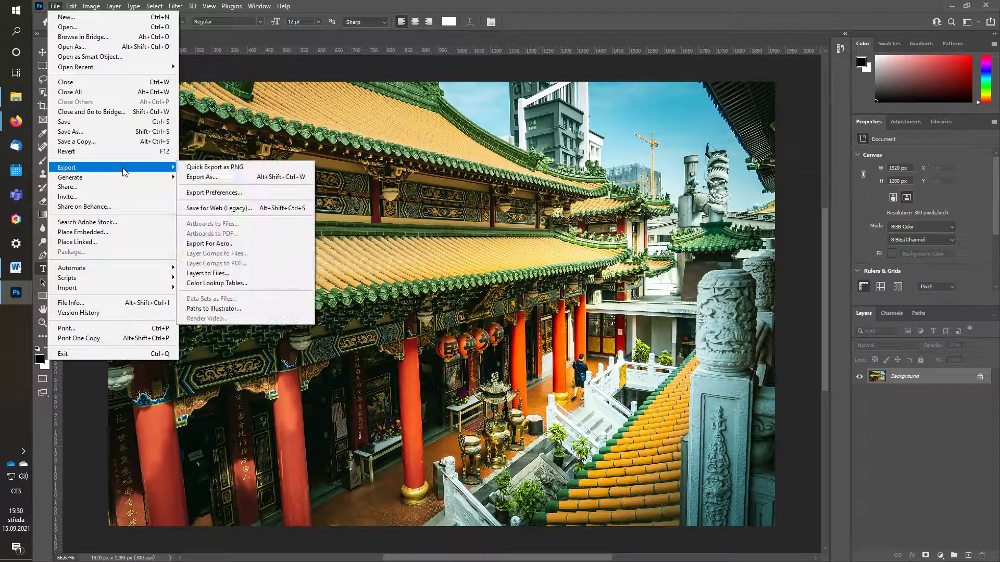
mouse_move(94, 168)
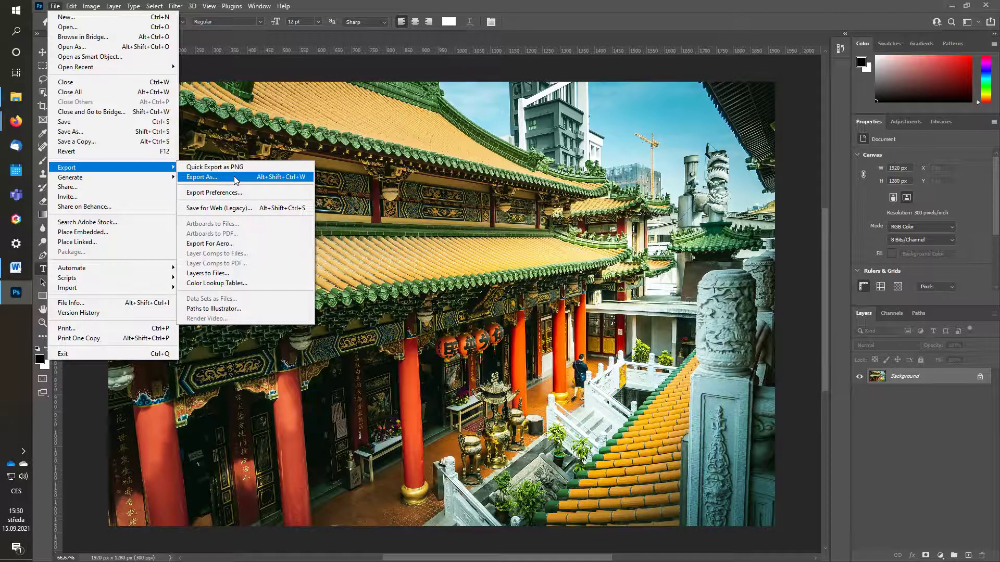
Step: Export the colour-balanced photo through Export As under the name 05-colors2.jpg
left_click(235, 179)
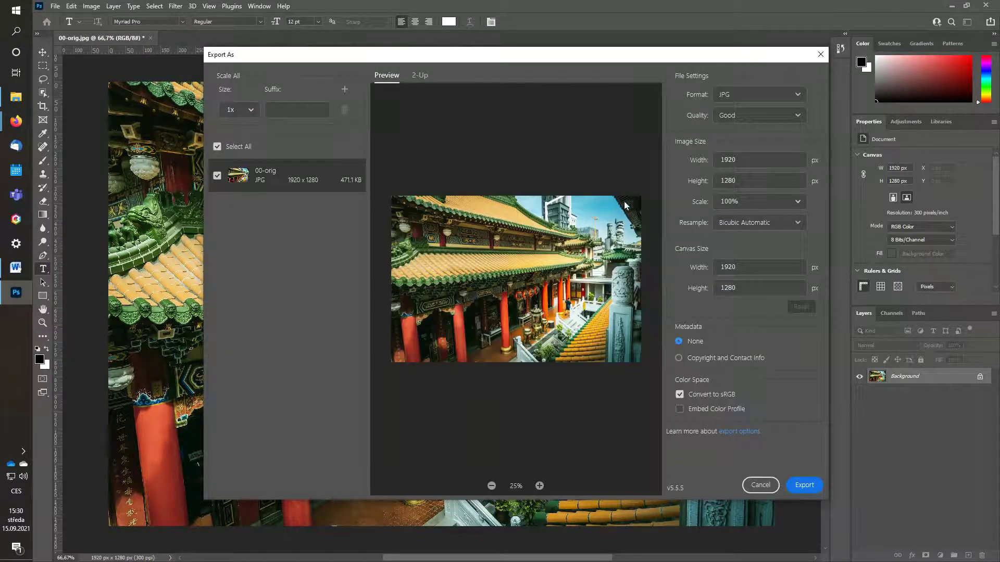
left_click(804, 485)
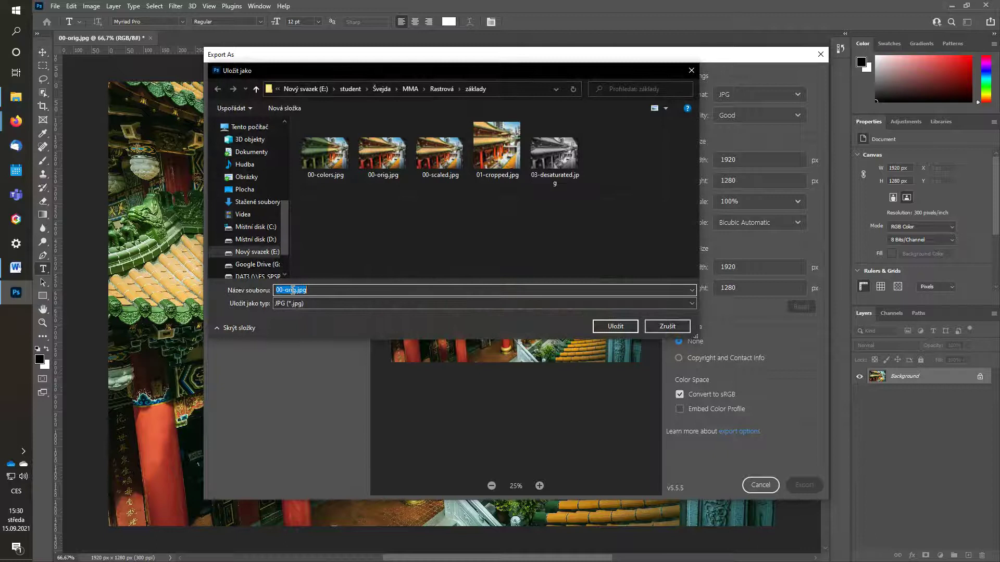
left_click(309, 290)
key("BackSpace")
type("5-colo")
key("Return")
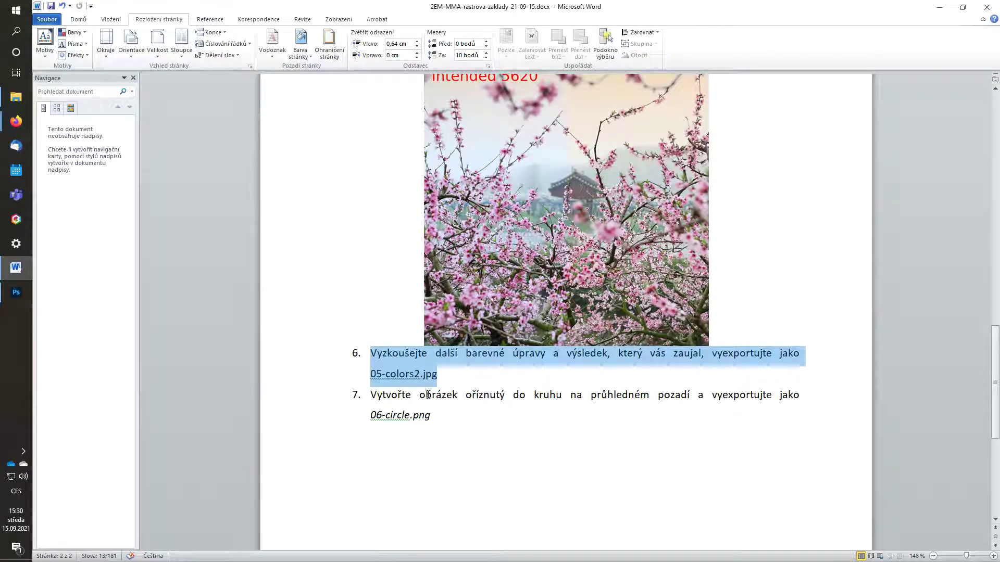
Step: Highlight task 7's circle-crop and 06-circle.png instructions in Word, then return to Photoshop
left_click(428, 395)
left_click_drag(377, 401, 499, 416)
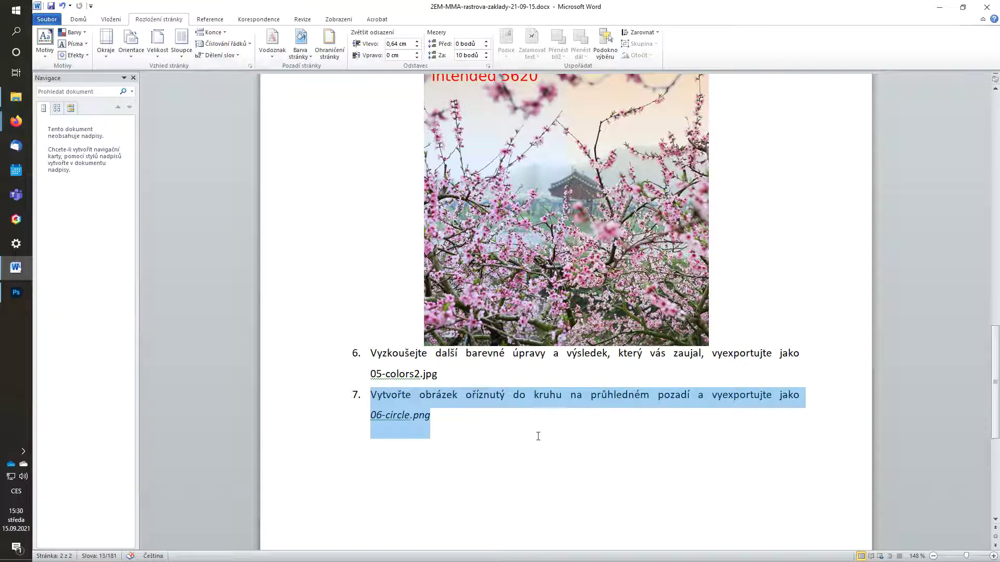
mouse_move(16, 292)
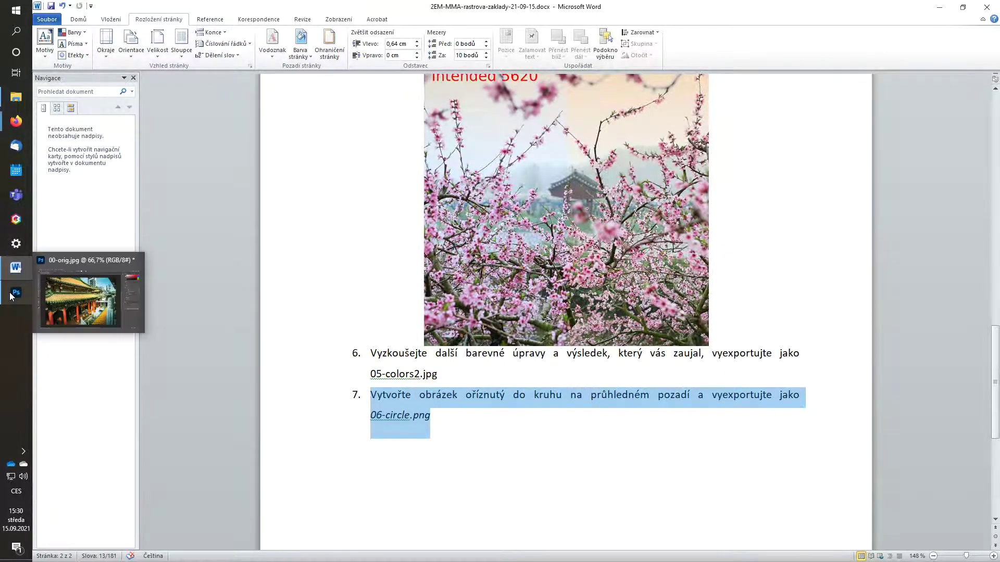
left_click(10, 297)
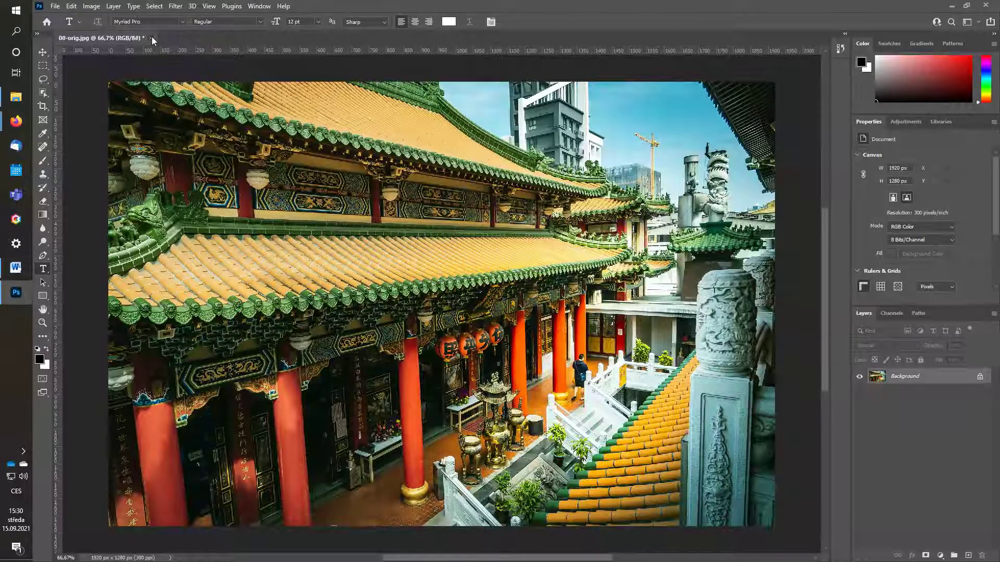
Step: Close the colour-balanced photo without saving and reopen the original 00-orig.jpg
left_click(150, 38)
left_click(512, 212)
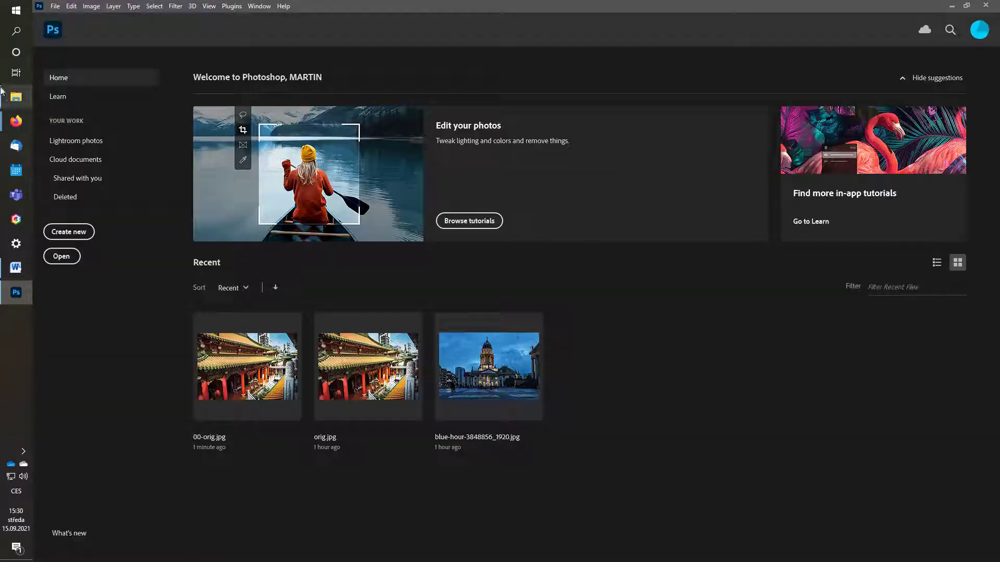
left_click(16, 97)
left_click_drag(542, 344, 534, 150)
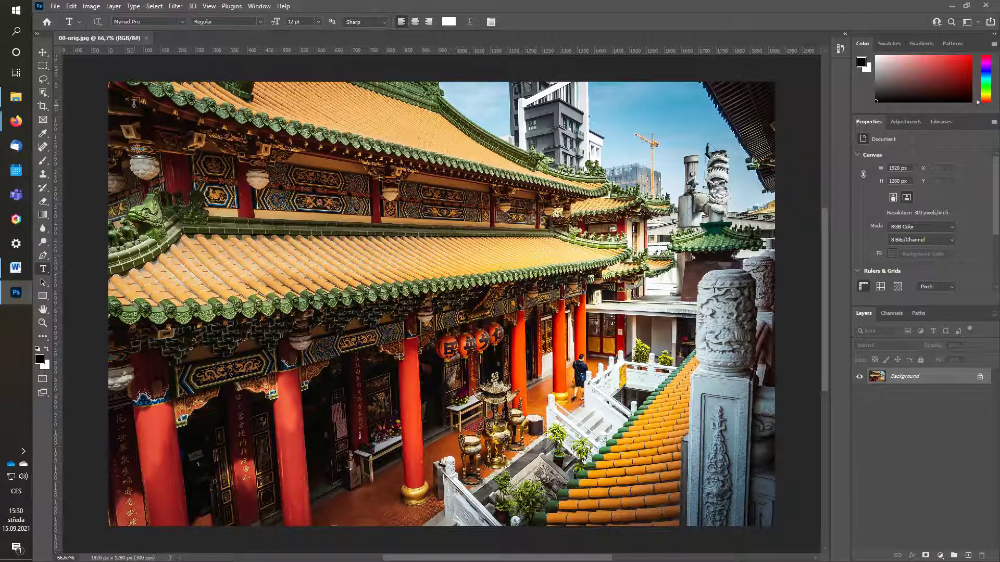
Step: Draw a large elliptical selection over the temple and invert it to select the outside
left_click(46, 70)
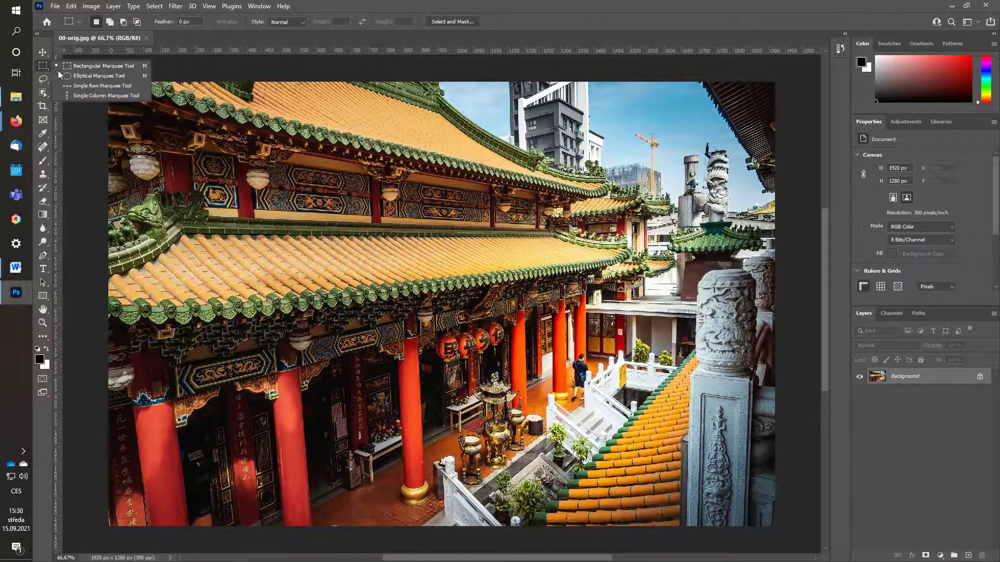
left_click(86, 76)
left_click_drag(227, 121, 642, 480)
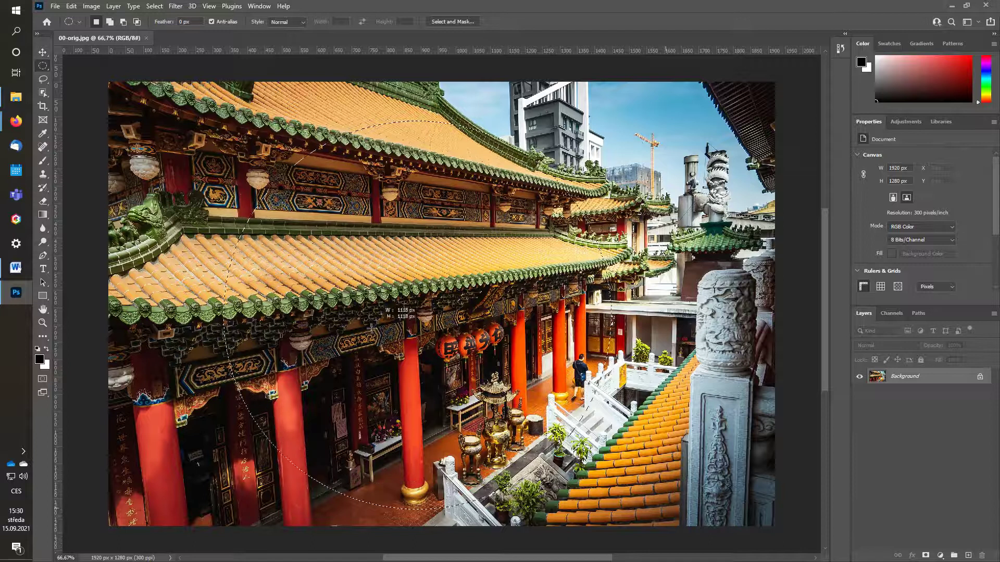
left_click_drag(642, 480, 677, 489)
left_click_drag(371, 305, 396, 316)
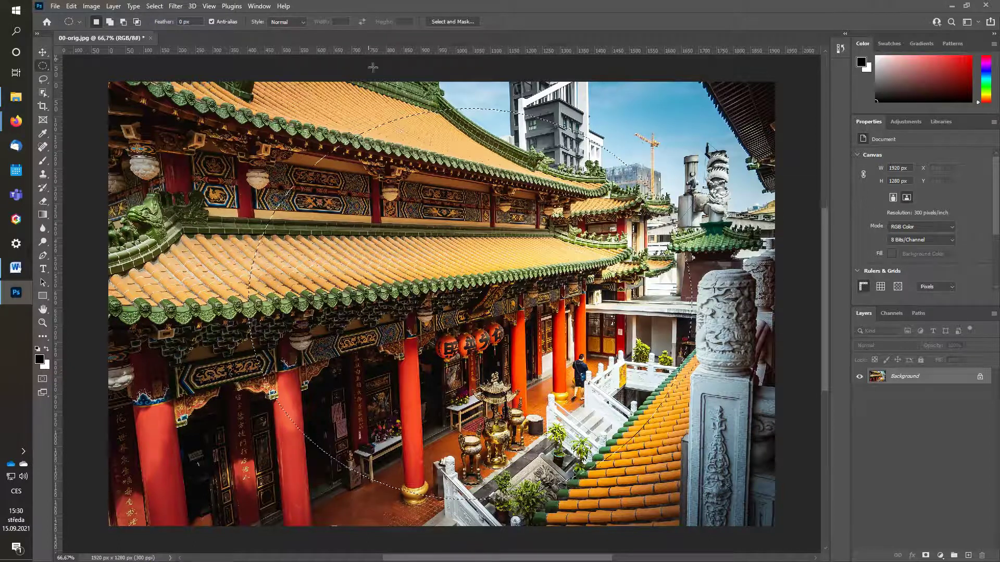
left_click(161, 10)
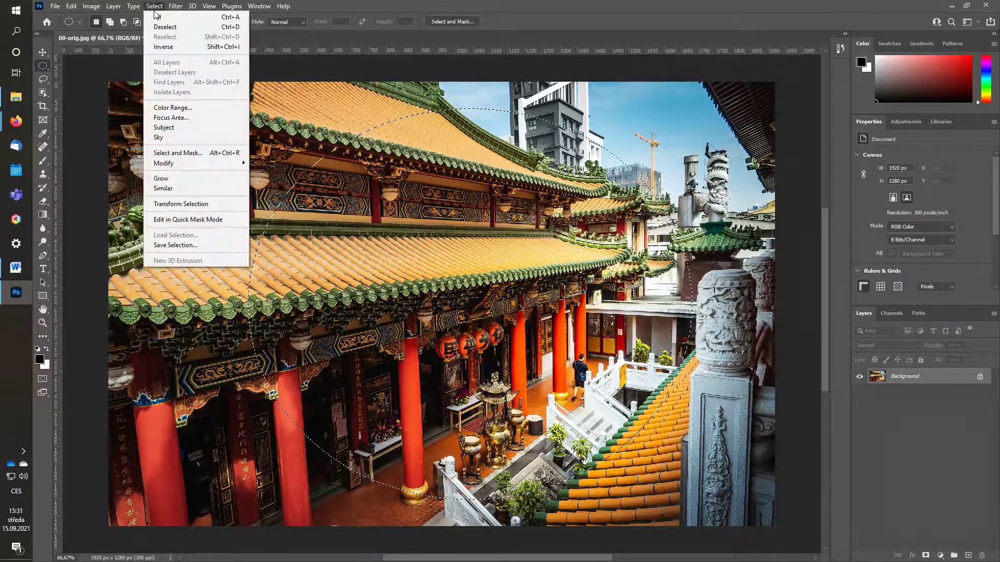
left_click(173, 48)
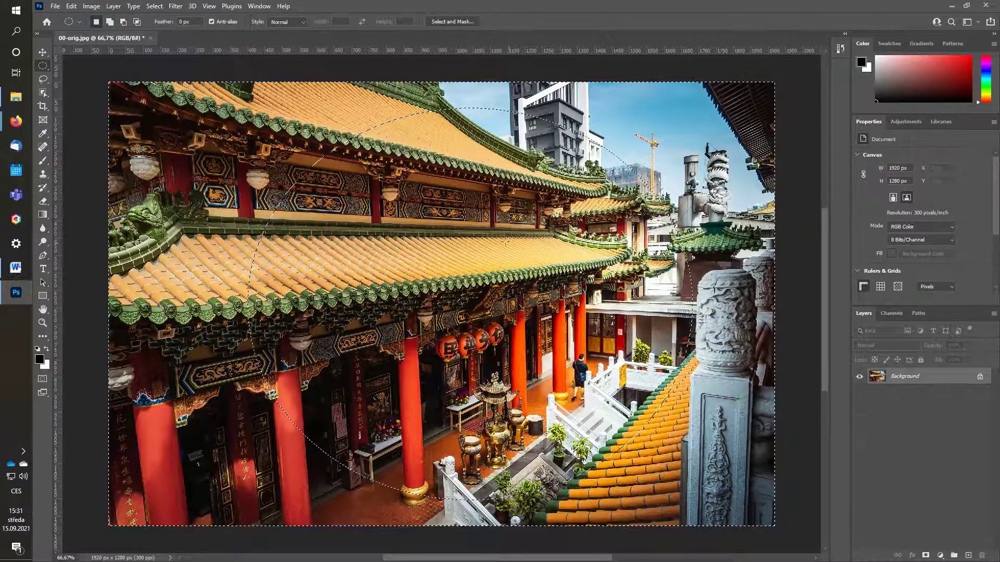
Step: Try and undo a content-aware fill outside the circle, then unlock the Background into Layer 0
right_click(700, 114)
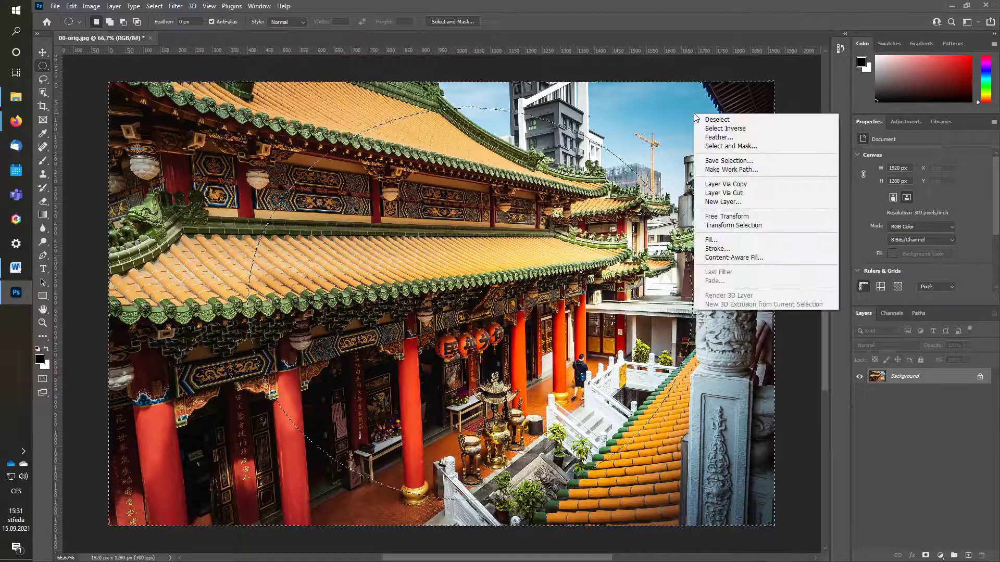
left_click(726, 97)
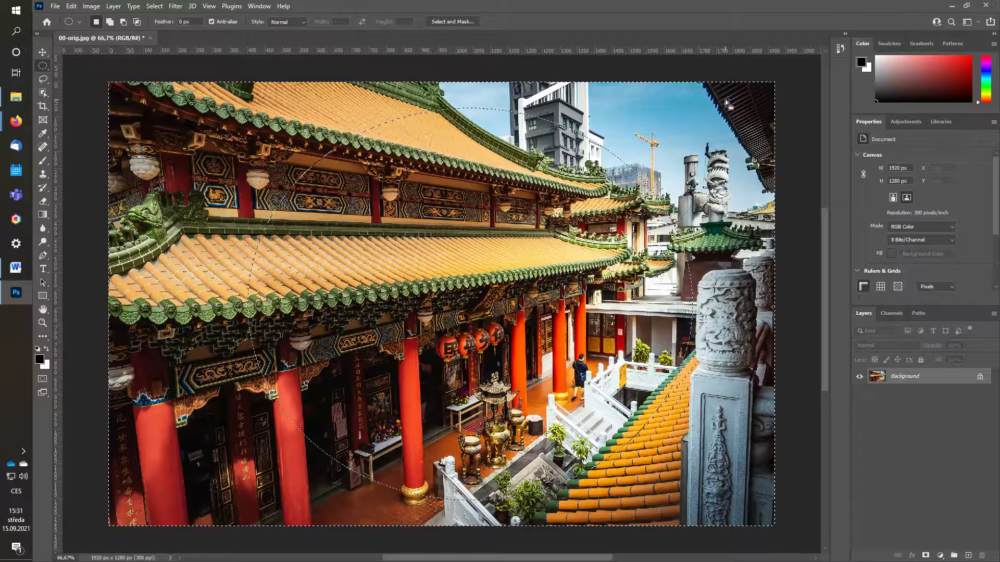
key("shift+BackSpace")
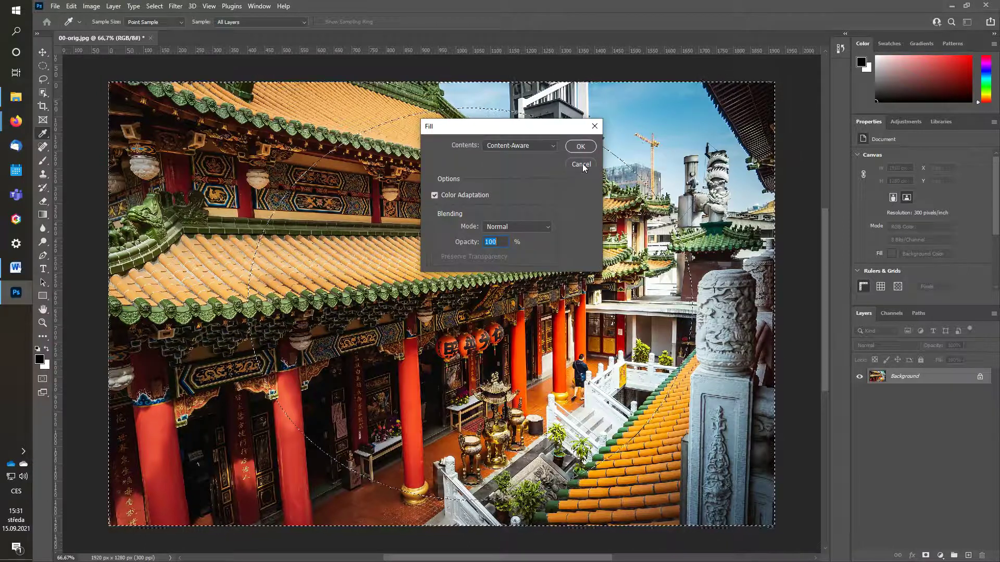
left_click(583, 148)
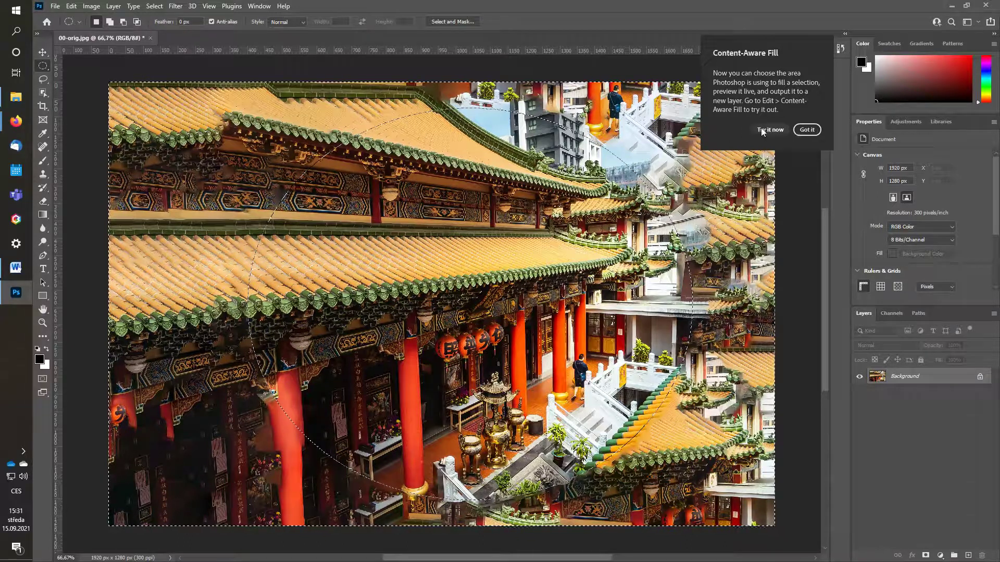
key("ctrl+z")
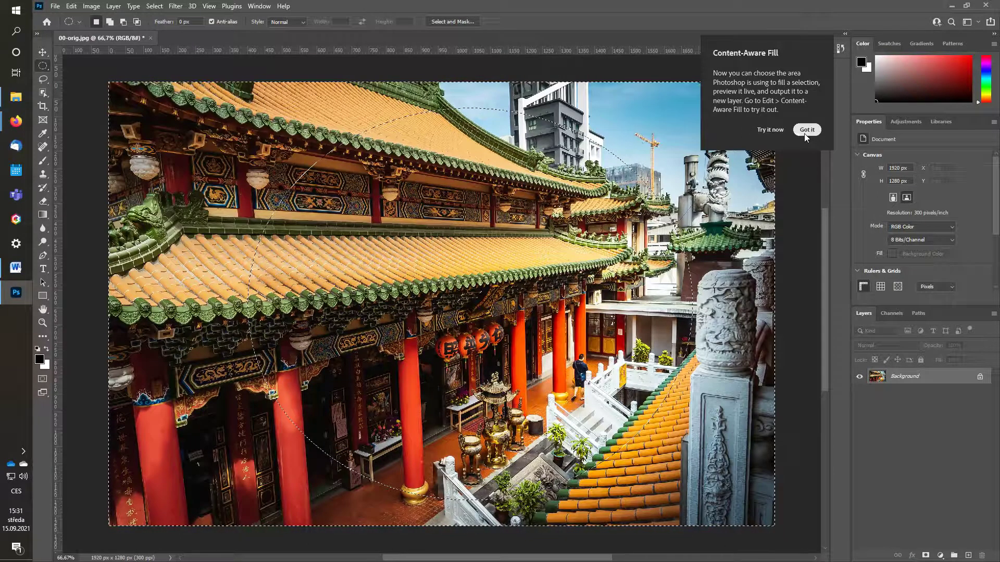
left_click(804, 133)
left_click(980, 376)
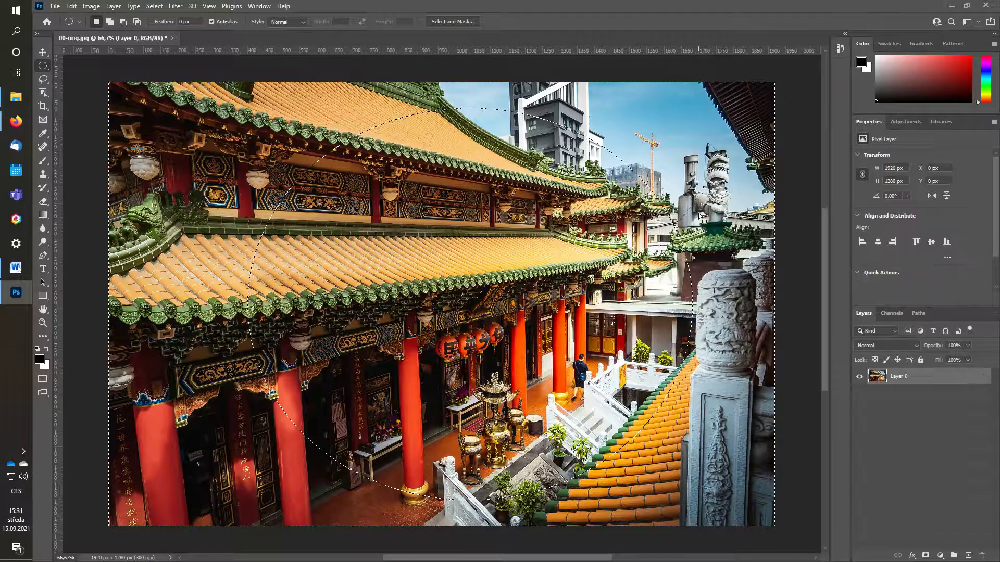
Step: Clear everything outside the ellipse and deselect, leaving the oval temple on transparency
key("Delete")
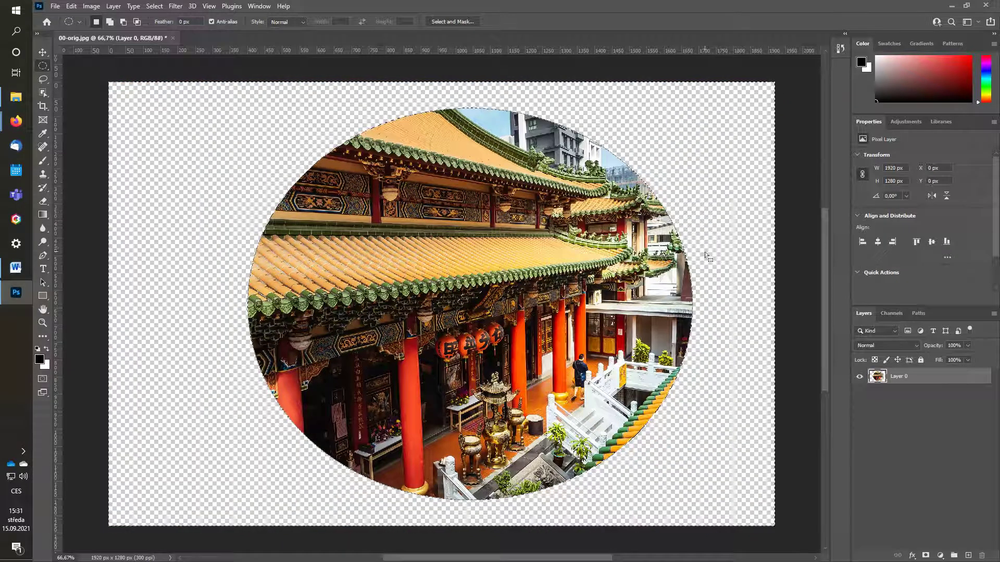
key("ctrl+d")
left_click(54, 5)
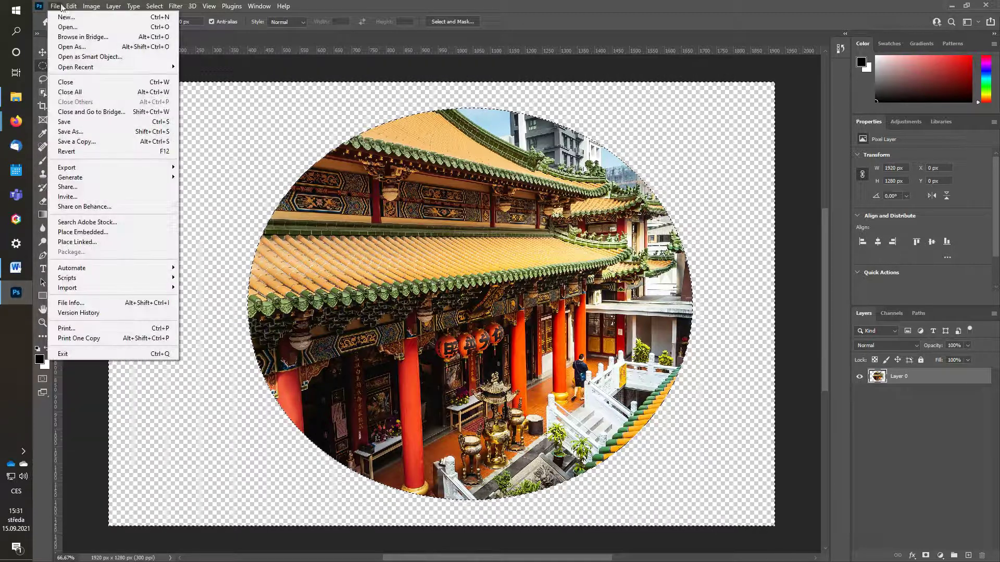
Step: Export the oval cutout in PNG format with transparency, saved as 06-circle.png
mouse_move(67, 167)
left_click(239, 176)
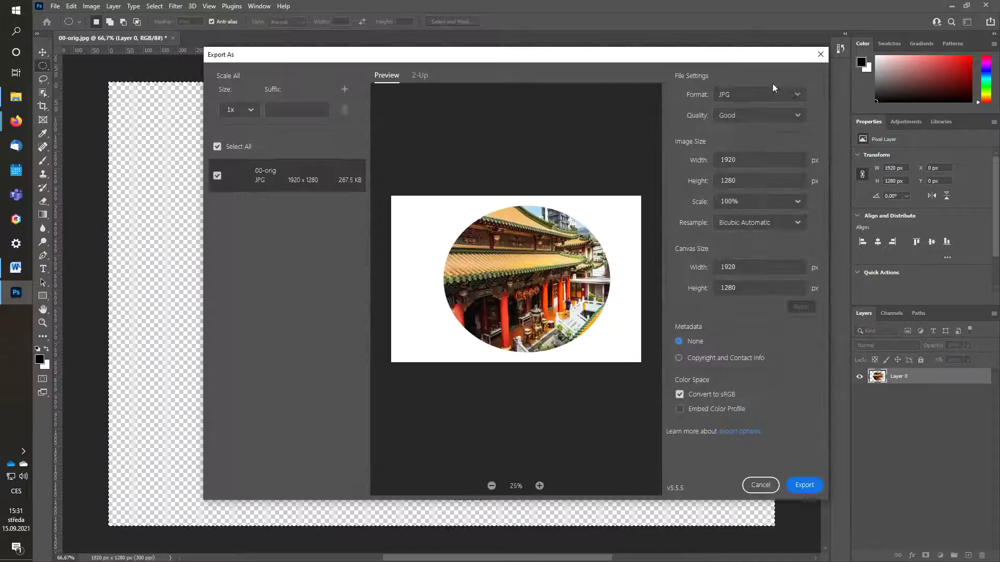
left_click(784, 93)
left_click(765, 110)
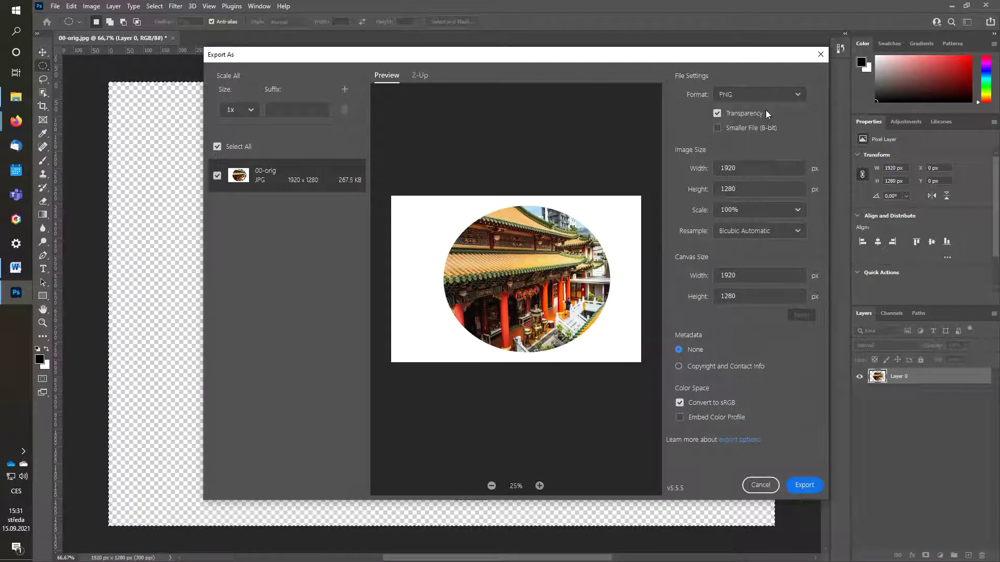
left_click(806, 486)
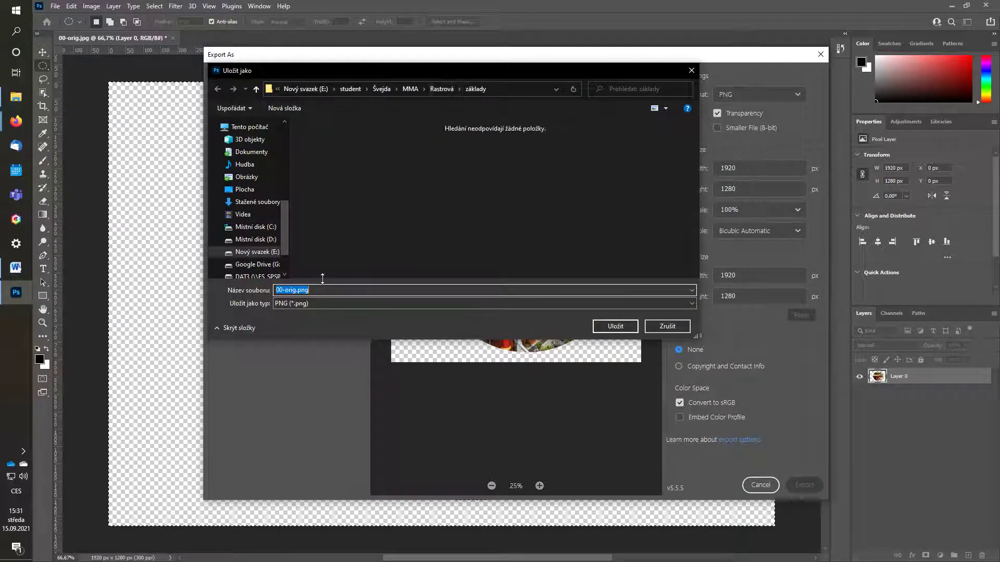
key("BackSpace")
type("6")
key("Return")
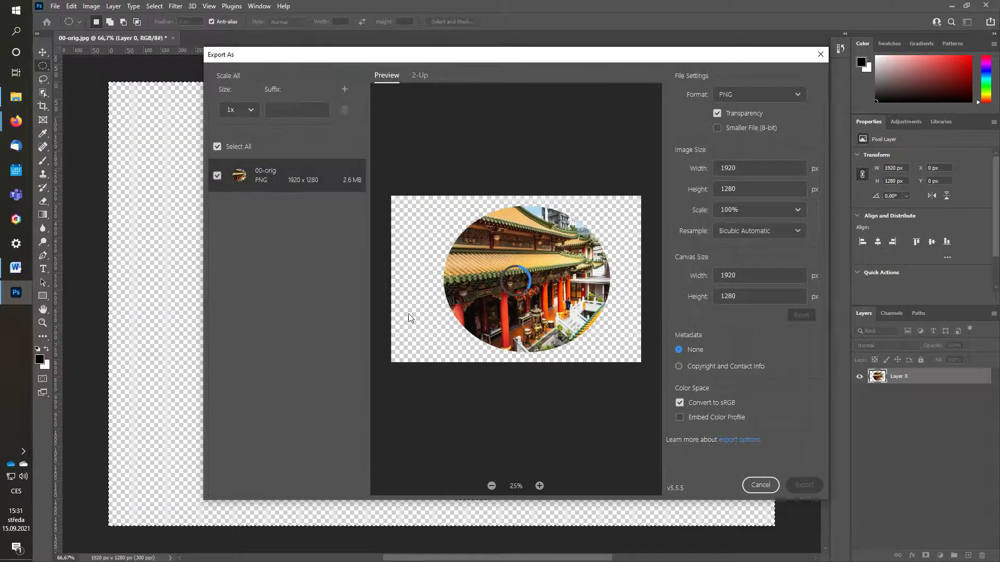